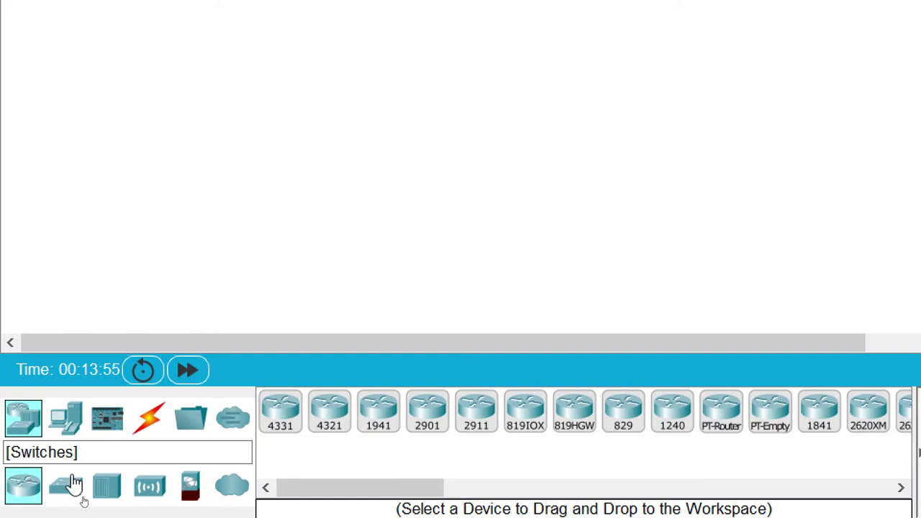
Step: Look through the available router, switch, hub, wireless and security device models
mouse_move(311, 488)
mouse_down()
mouse_move(368, 494)
mouse_move(309, 492)
mouse_up()
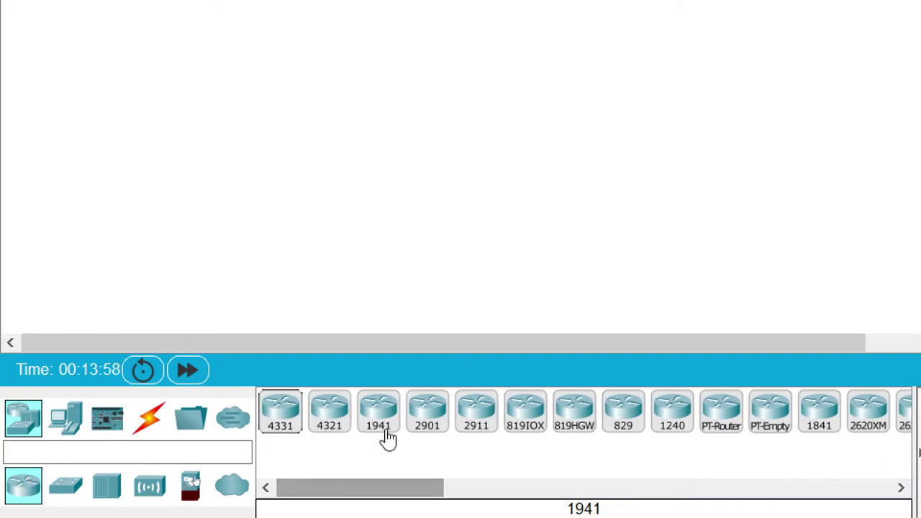
click(83, 486)
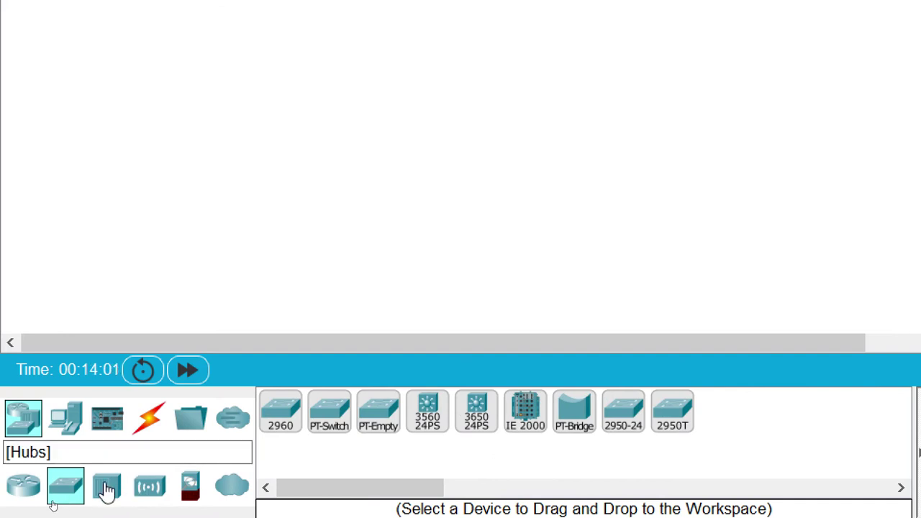
click(106, 489)
click(166, 489)
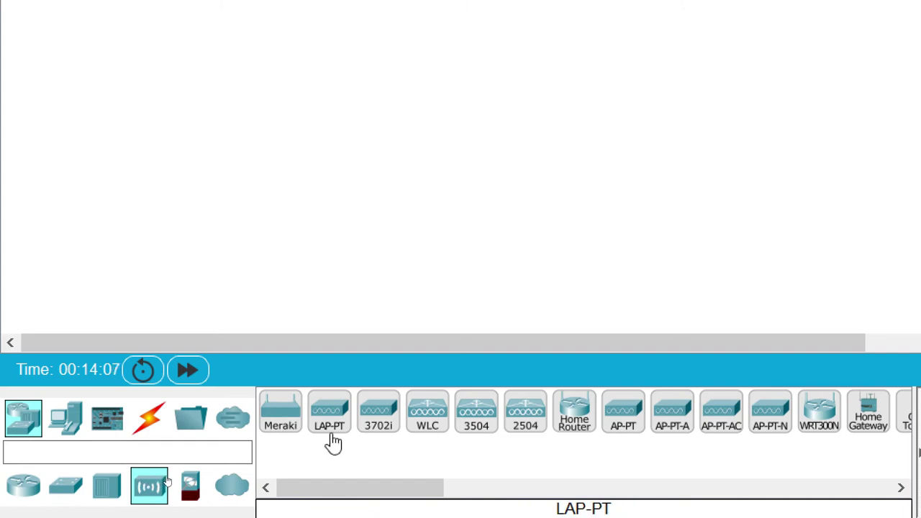
drag(406, 492, 441, 497)
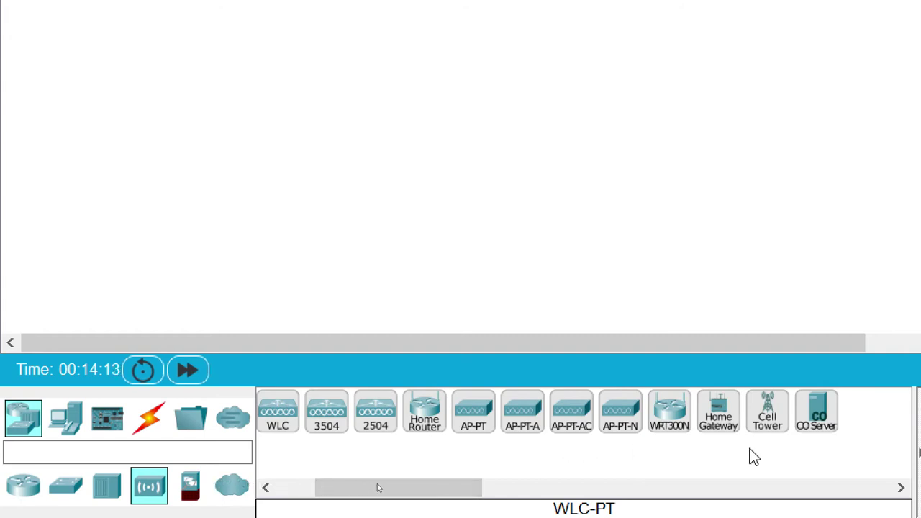
drag(392, 491, 317, 496)
click(190, 488)
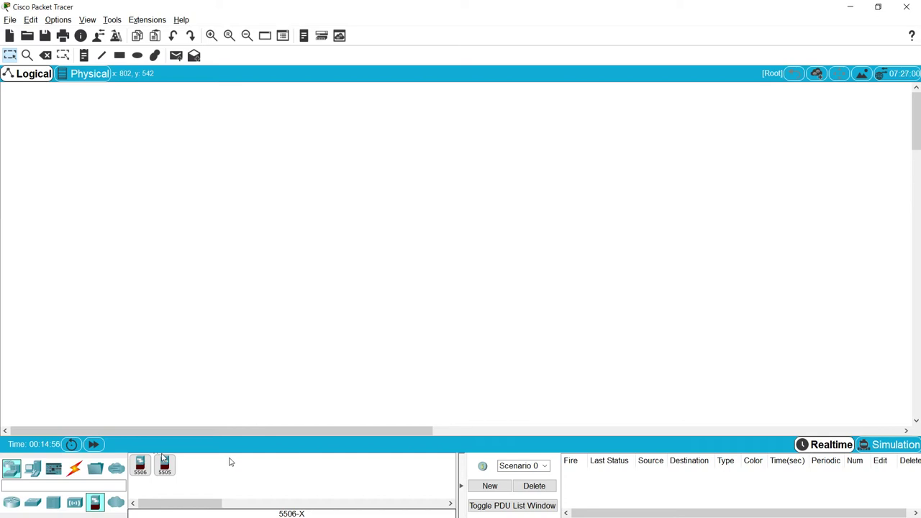
click(12, 503)
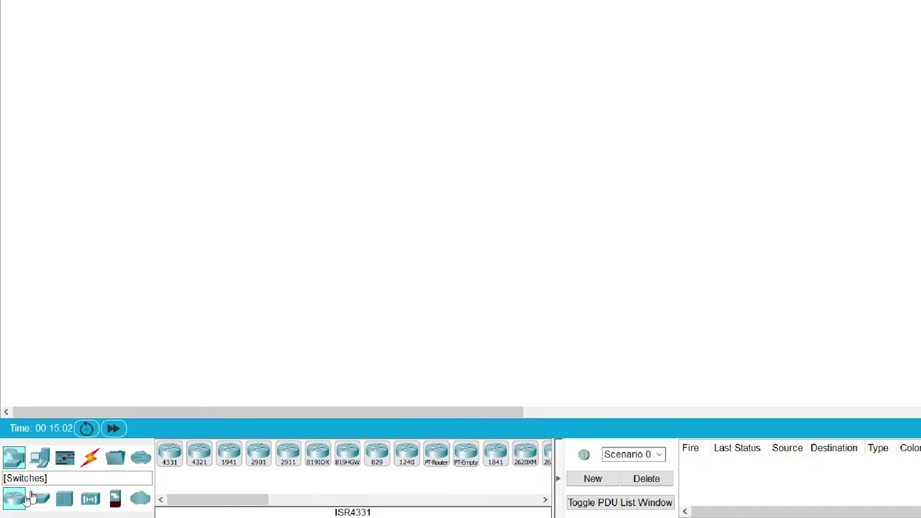
click(32, 503)
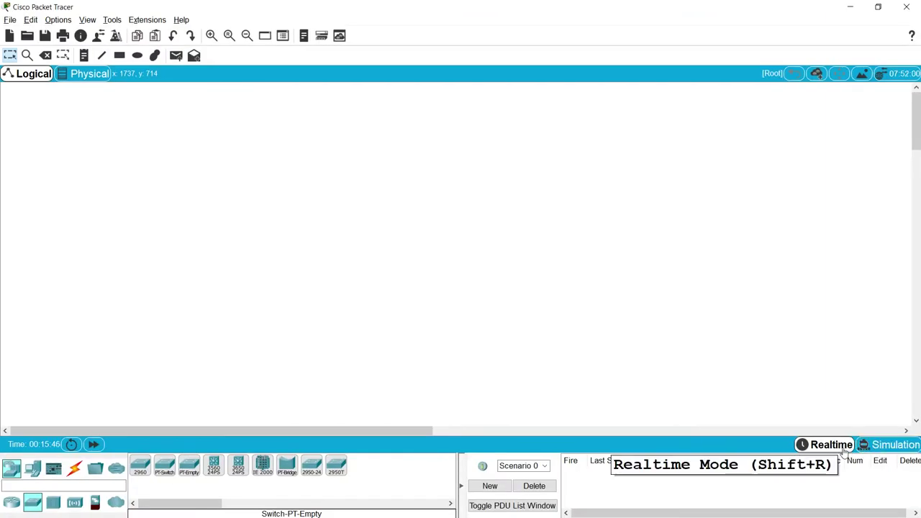
Step: View the Simulation mode event list and play controls, and return to Realtime mode
click(886, 453)
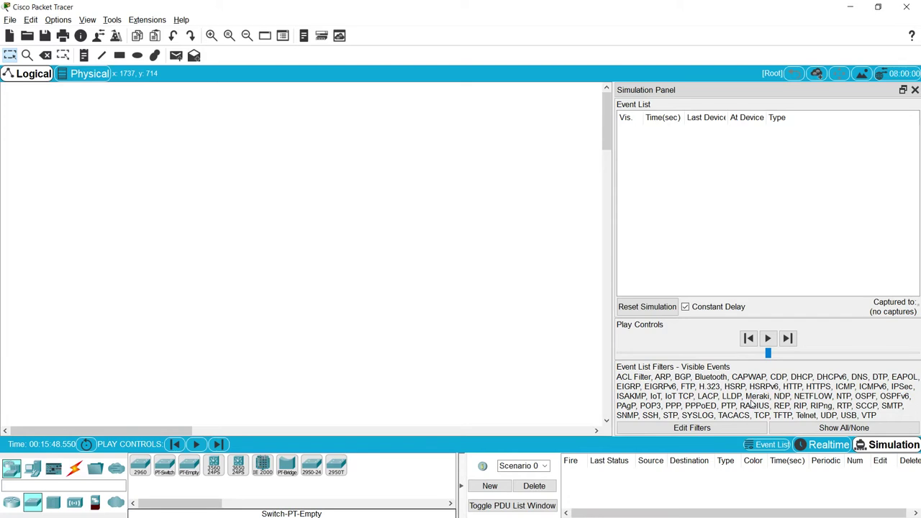
click(835, 446)
click(875, 447)
click(838, 447)
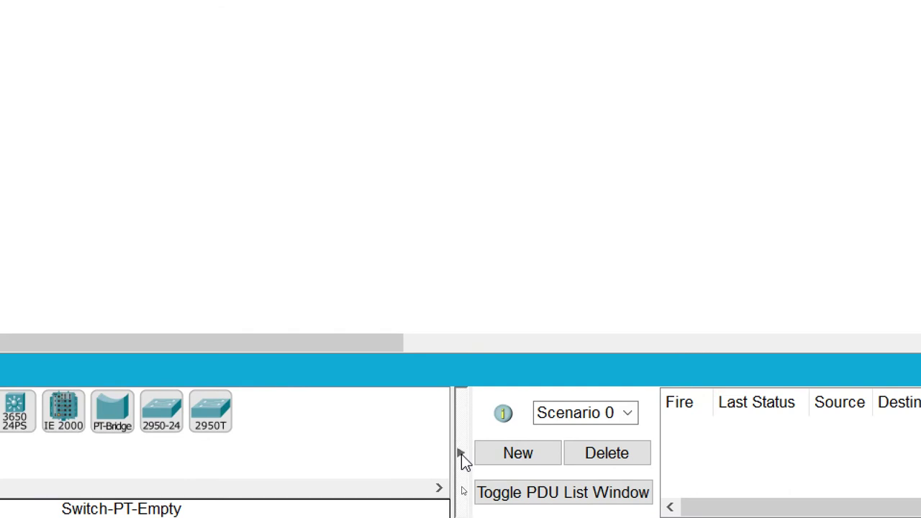
Step: Collapse the scenario and PDU list pane and bring it back
click(462, 454)
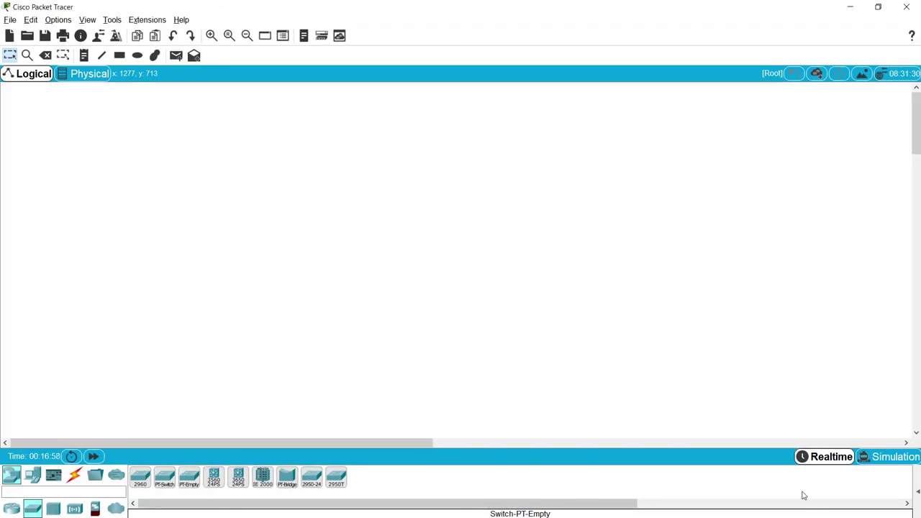
click(919, 495)
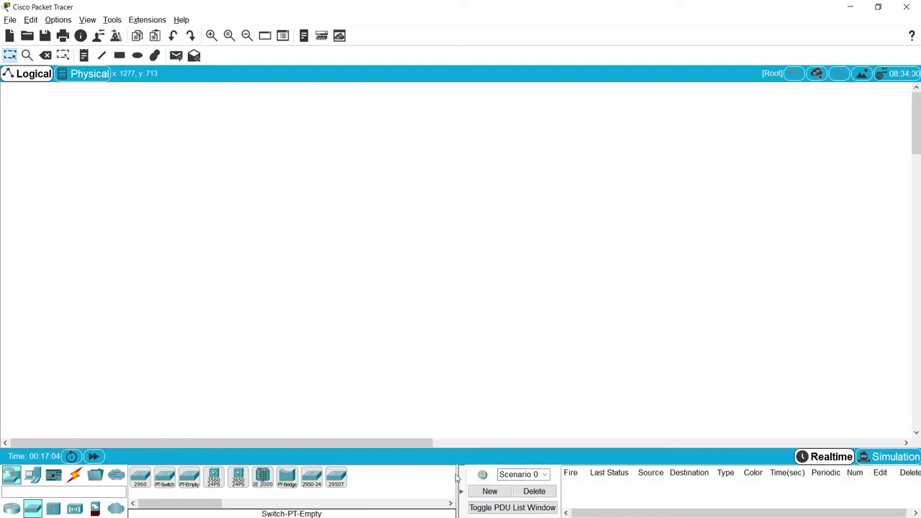
drag(456, 475, 429, 478)
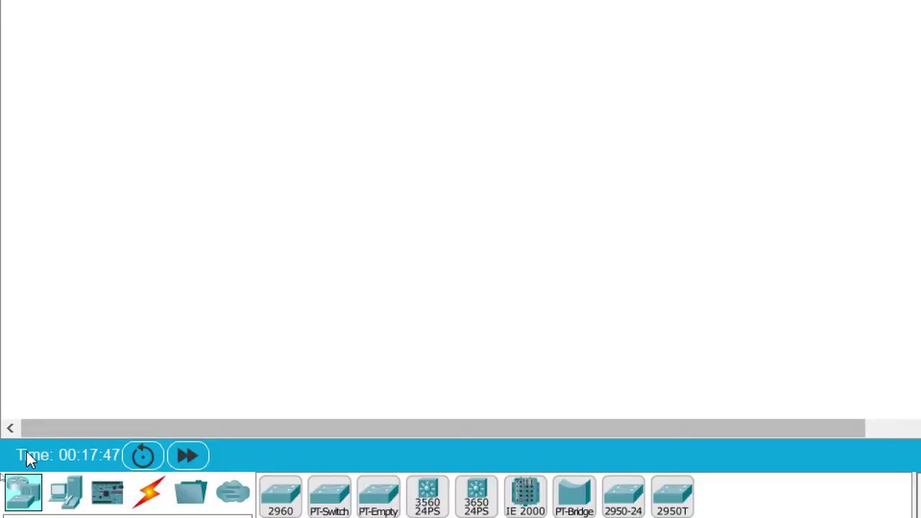
Step: Place a 4331 router near the middle of the workspace and a 1941 router to its left
click(23, 498)
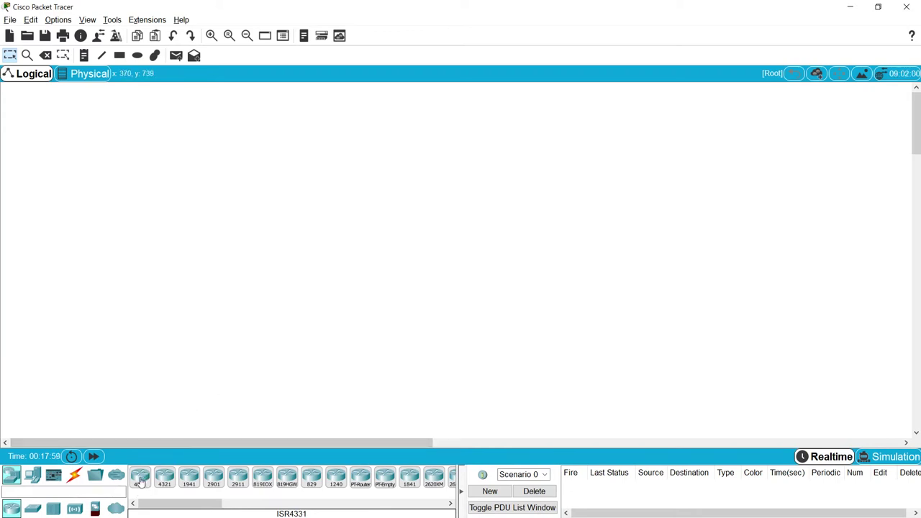
drag(141, 482, 336, 259)
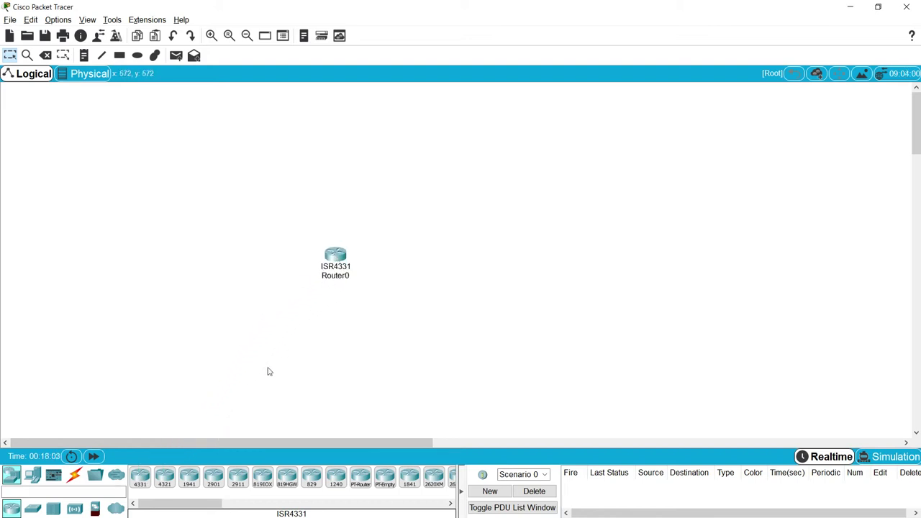
drag(191, 484, 242, 265)
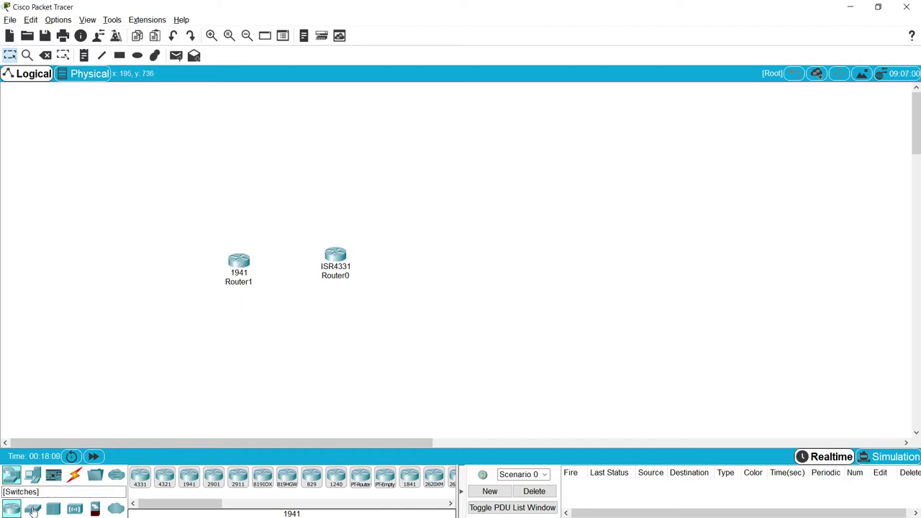
Step: Place a 2960 switch to the right of the 4331 router
click(32, 510)
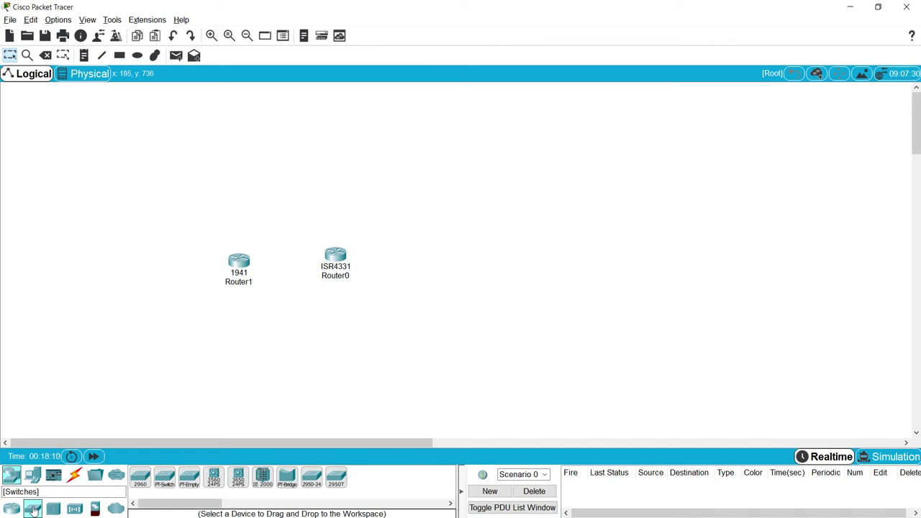
click(140, 482)
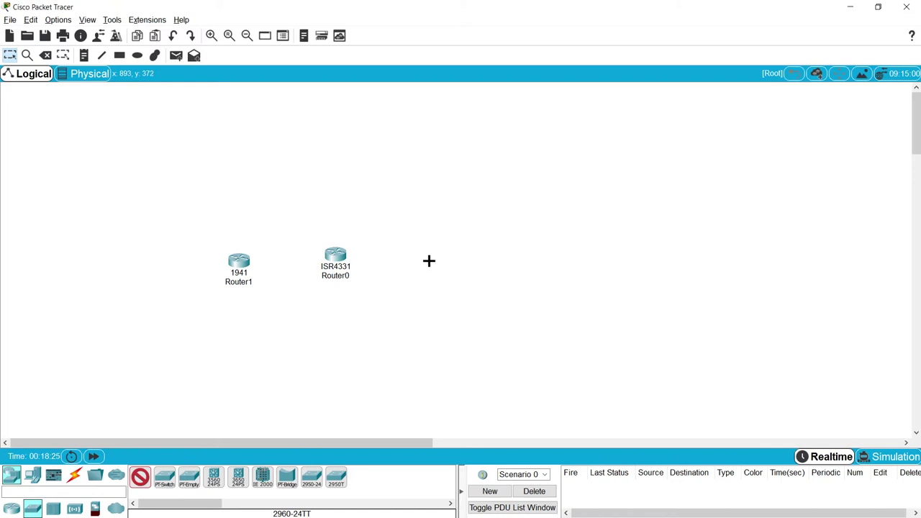
click(429, 261)
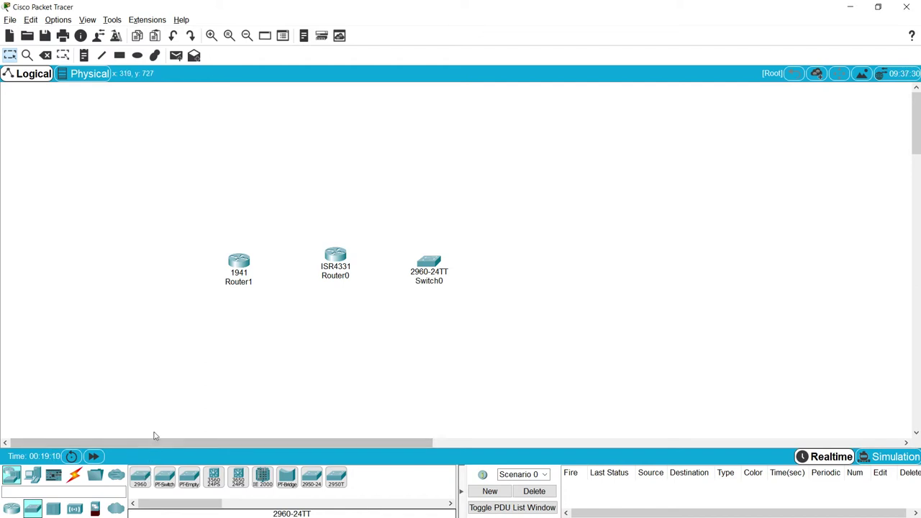
Step: Place eleven 2960 switches in a row above the routers using repeated placement
click(143, 485)
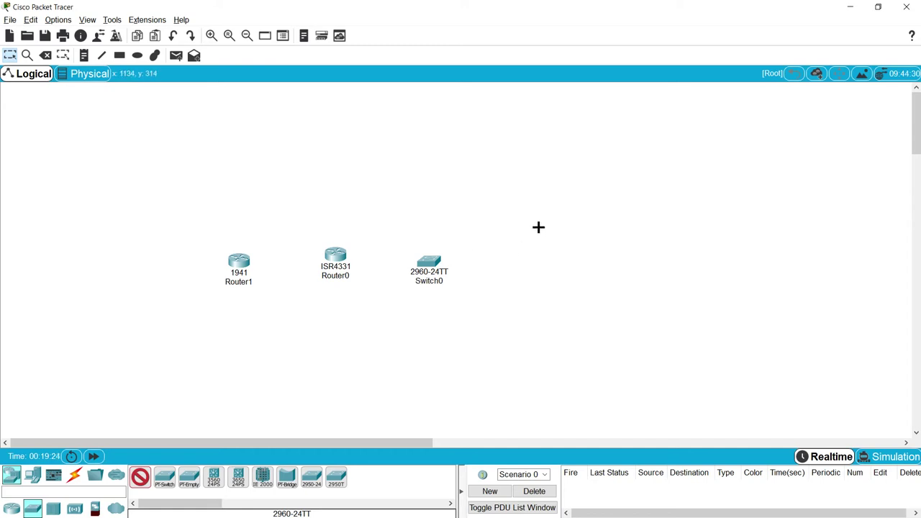
click(344, 178)
click(393, 177)
click(439, 176)
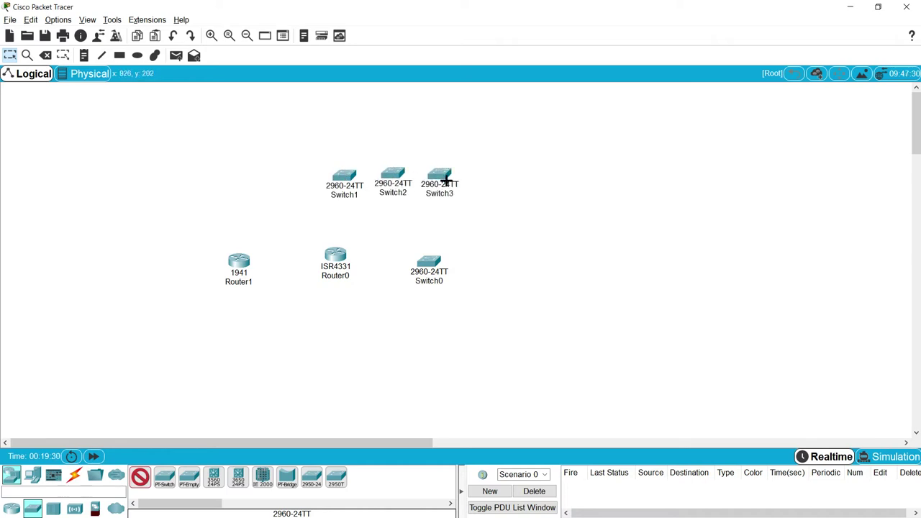
click(482, 176)
click(525, 175)
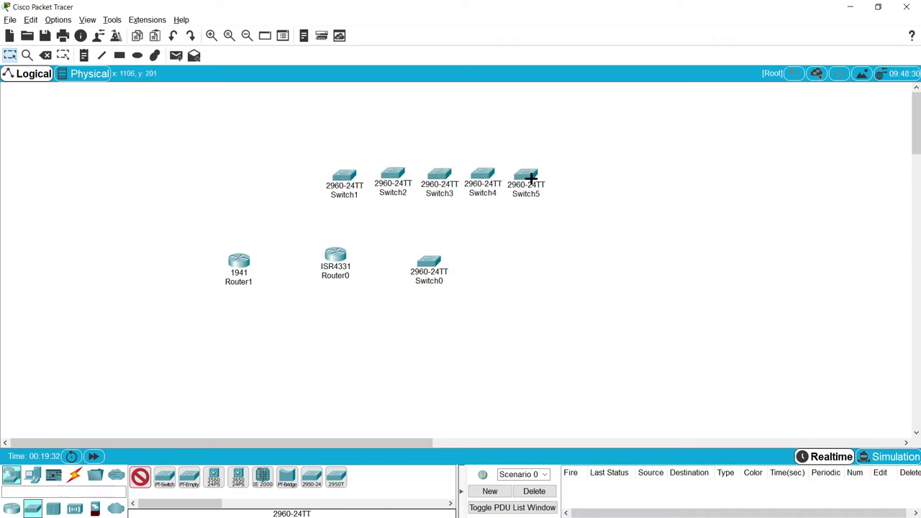
click(568, 177)
click(606, 175)
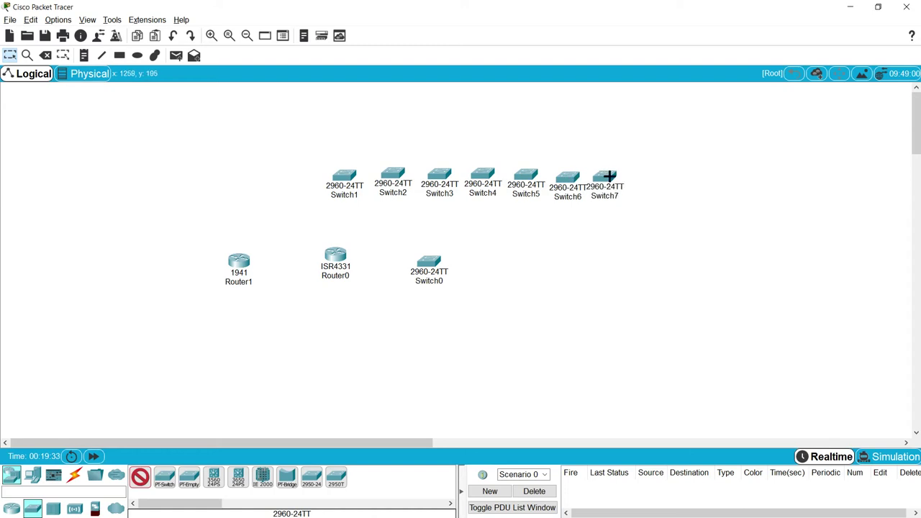
click(654, 180)
click(697, 182)
click(734, 184)
click(780, 184)
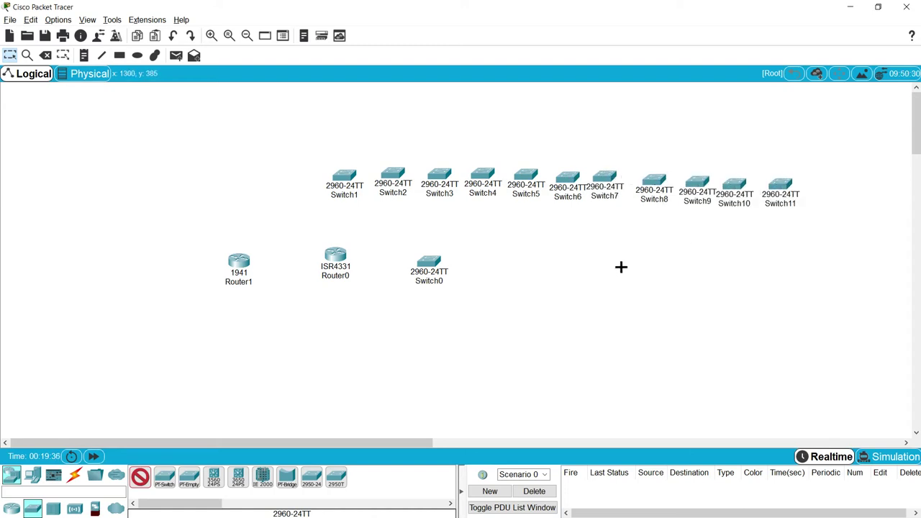
Step: Place four more 2960 switches in a row to the right of Switch0 and end repeated placement
click(620, 268)
click(665, 266)
click(715, 268)
click(774, 266)
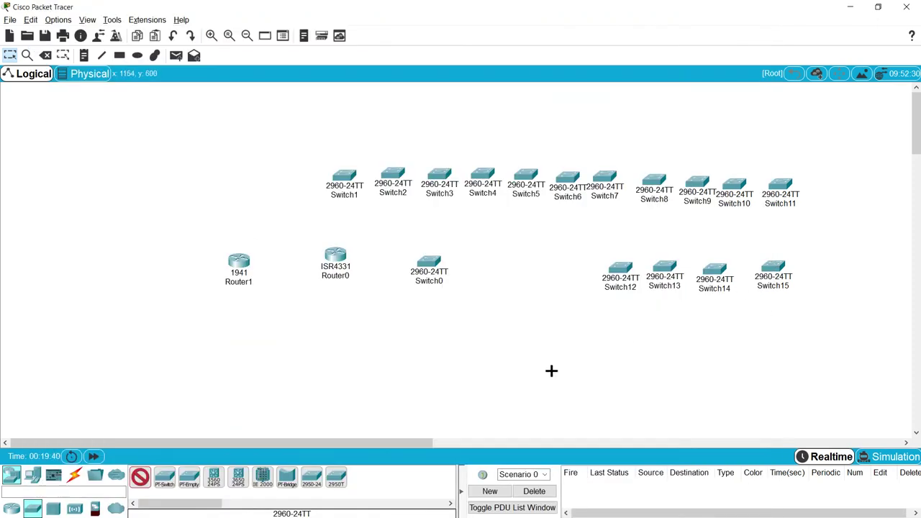
click(9, 57)
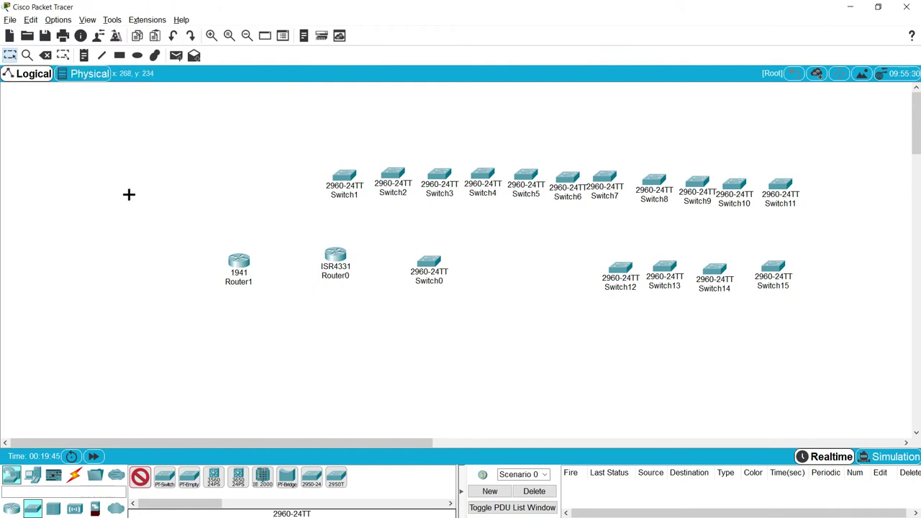
key(Escape)
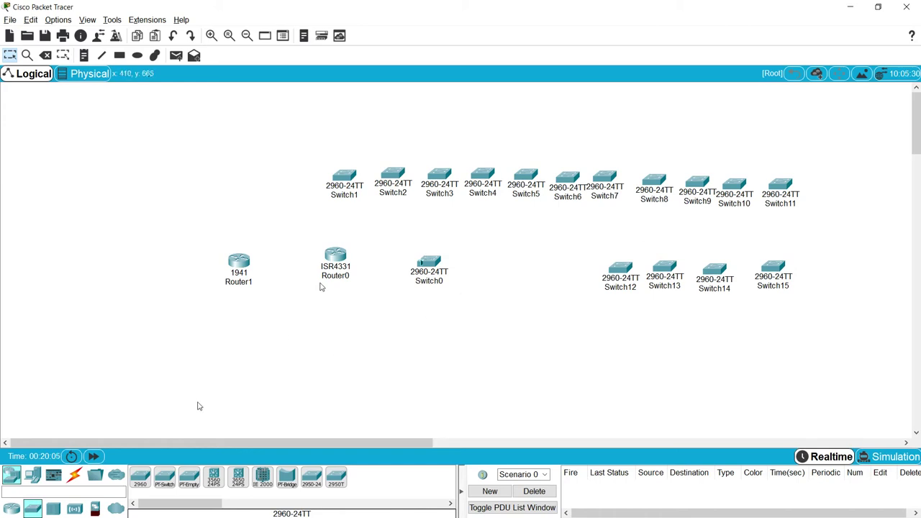
Step: Place a PC, a laptop and a server below the routers, with the server shifted slightly right under Switch0
click(32, 475)
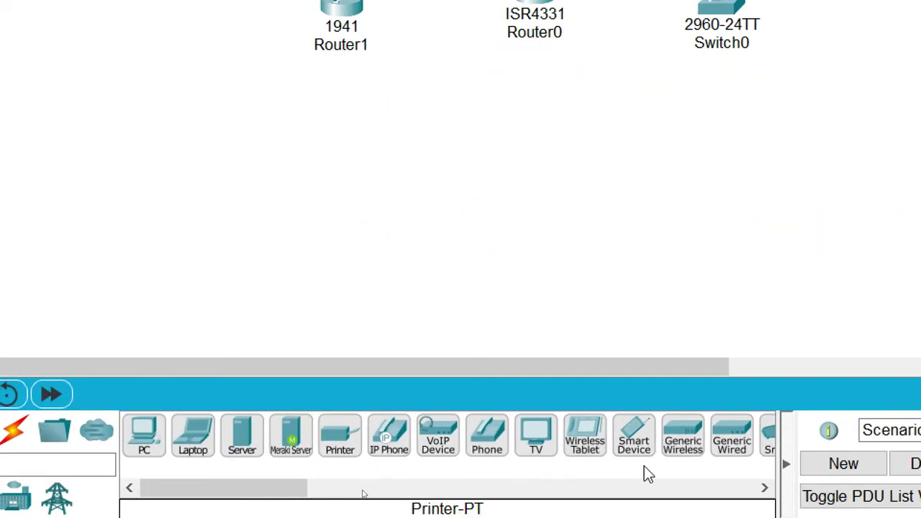
click(144, 435)
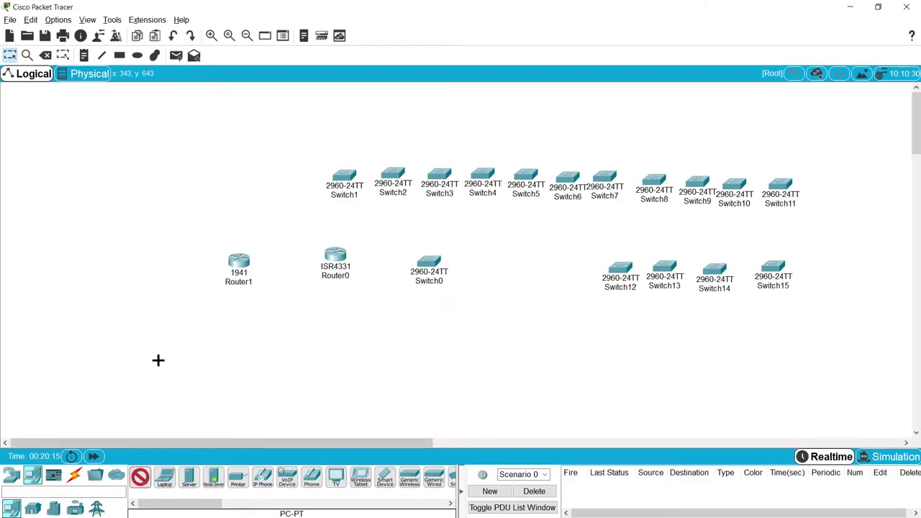
click(151, 301)
click(164, 477)
click(298, 345)
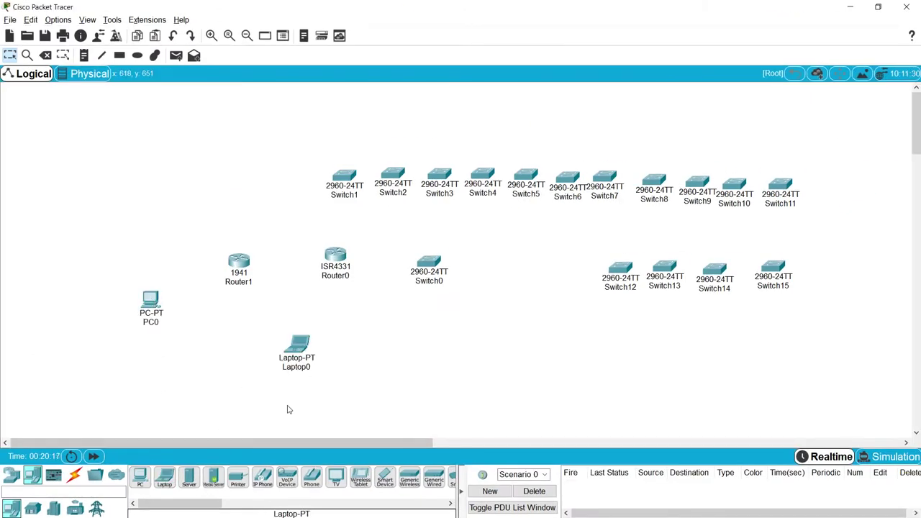
click(189, 476)
click(397, 353)
drag(396, 352, 421, 353)
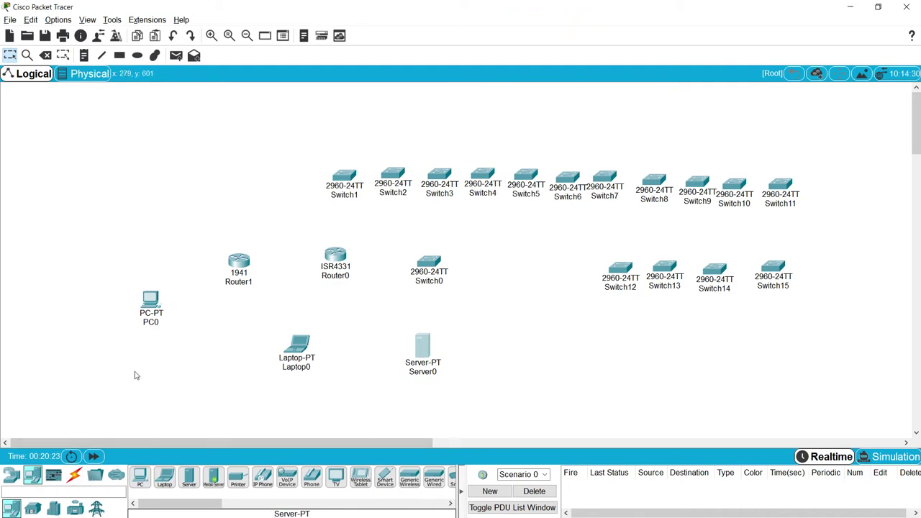
Step: Show the available cable types and try area-selecting all devices in the workspace
click(75, 479)
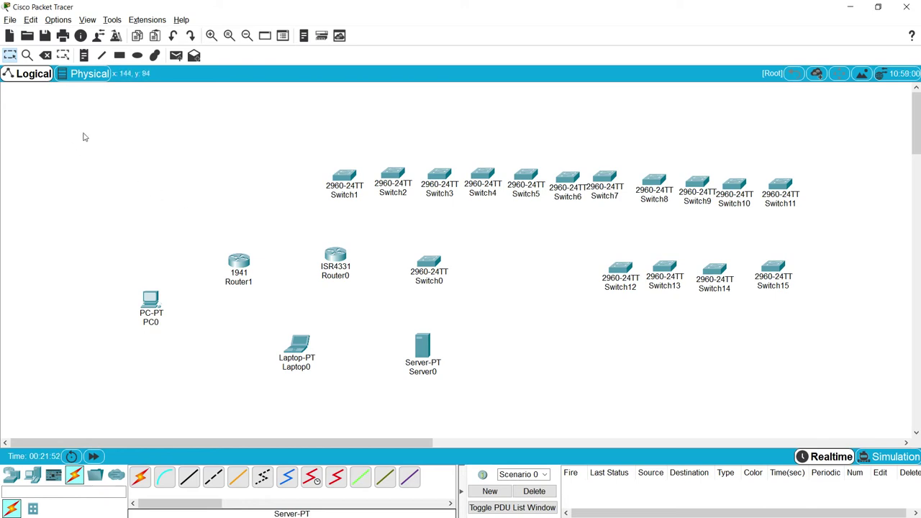
drag(70, 123, 836, 407)
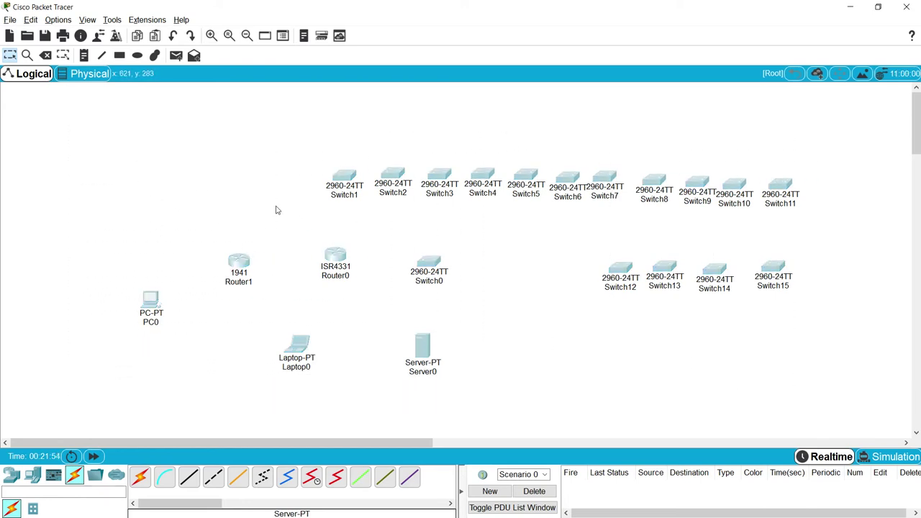
mouse_move(115, 160)
mouse_down()
mouse_move(691, 368)
mouse_move(825, 391)
mouse_up()
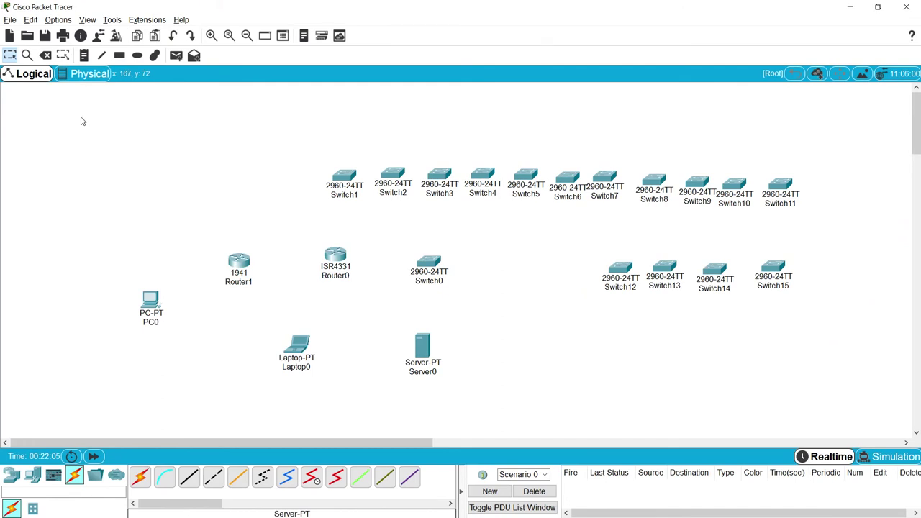
Step: Delete Switch1, Switch2 and Switch3 one by one and leave delete mode
key(Delete)
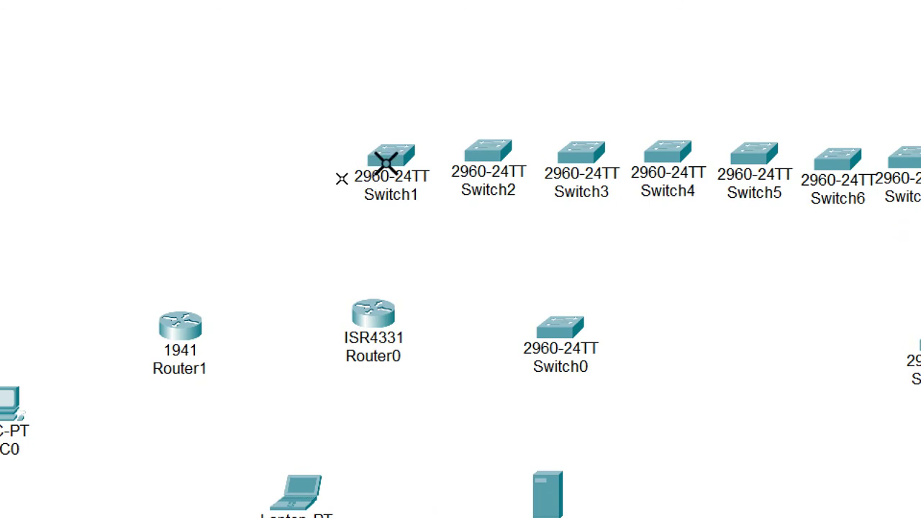
click(384, 158)
click(488, 157)
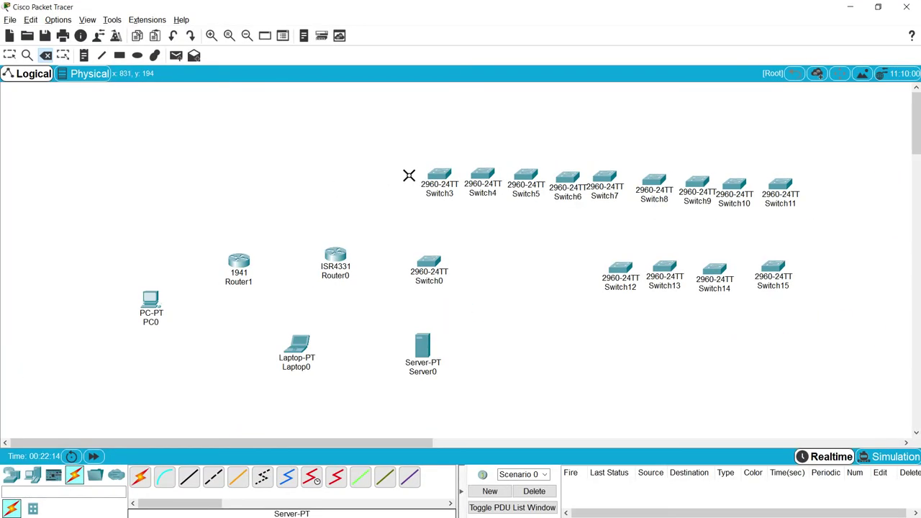
click(587, 156)
key(Escape)
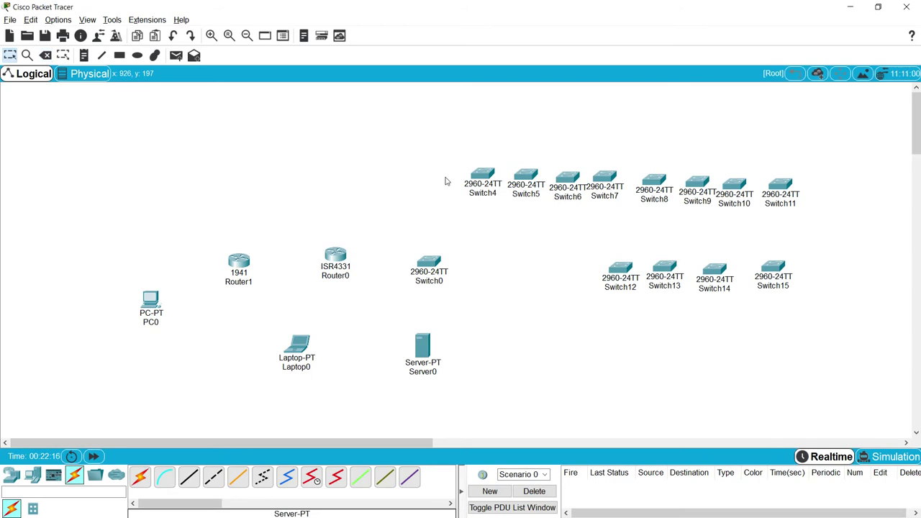
Step: Area-select the remaining upper row, Switch4 to Switch11, and delete all of these switches together
drag(439, 132, 826, 241)
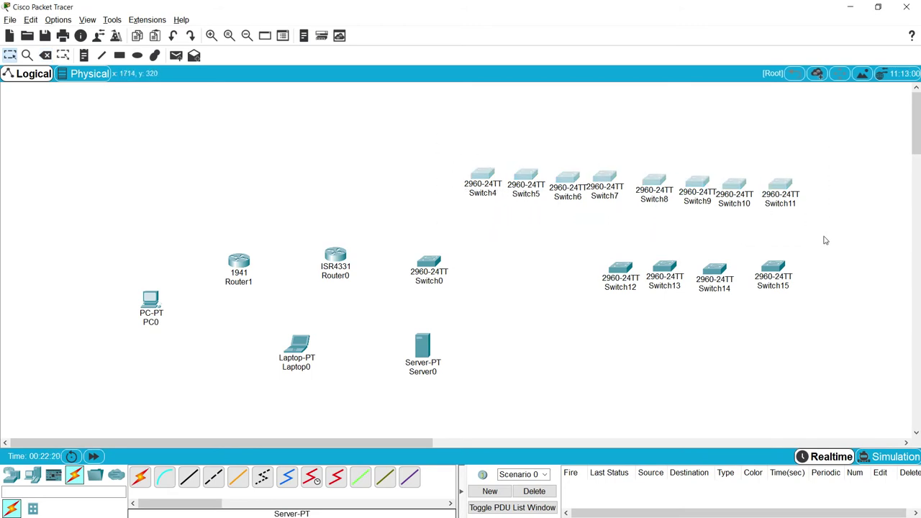
key(Delete)
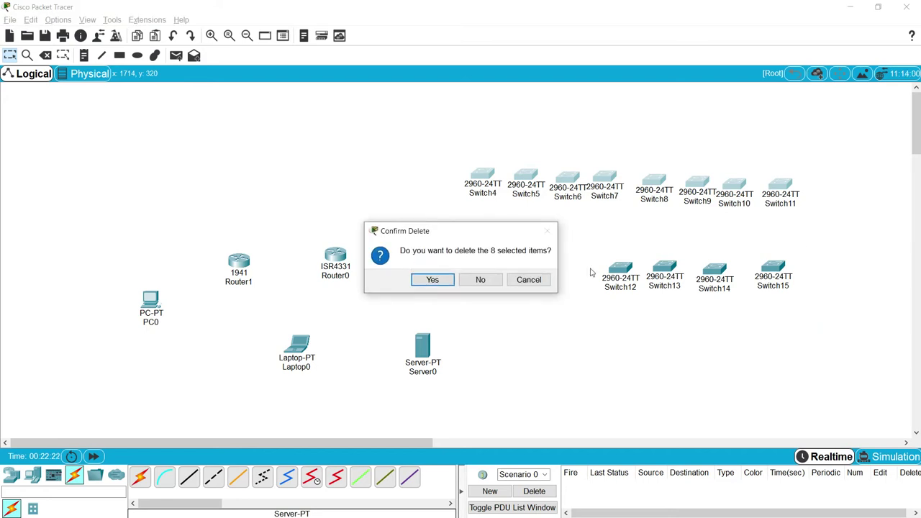
click(432, 279)
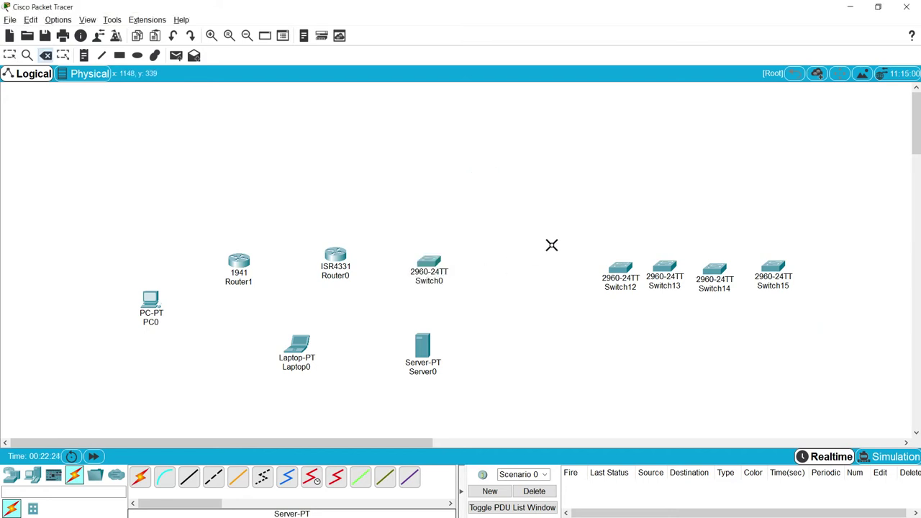
key(Escape)
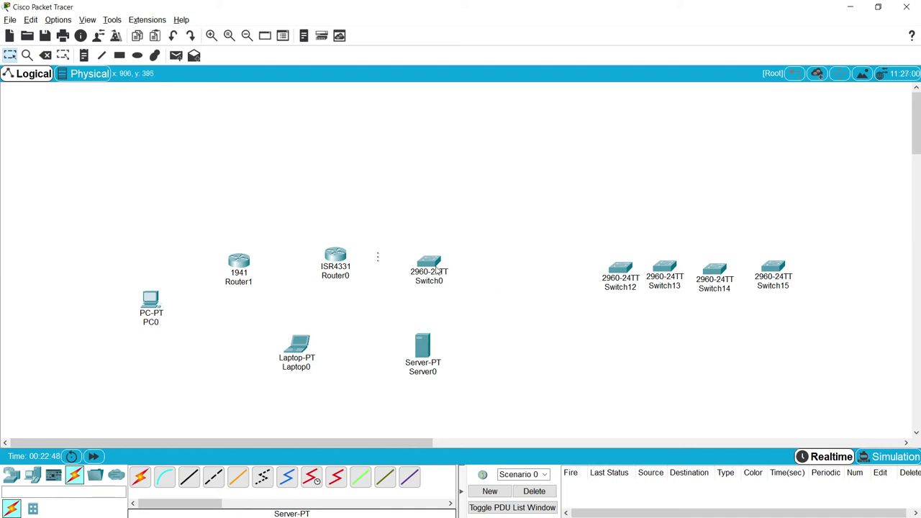
Step: Move Switch0 slightly up and Router0 up and to the right, above it
drag(436, 270, 376, 255)
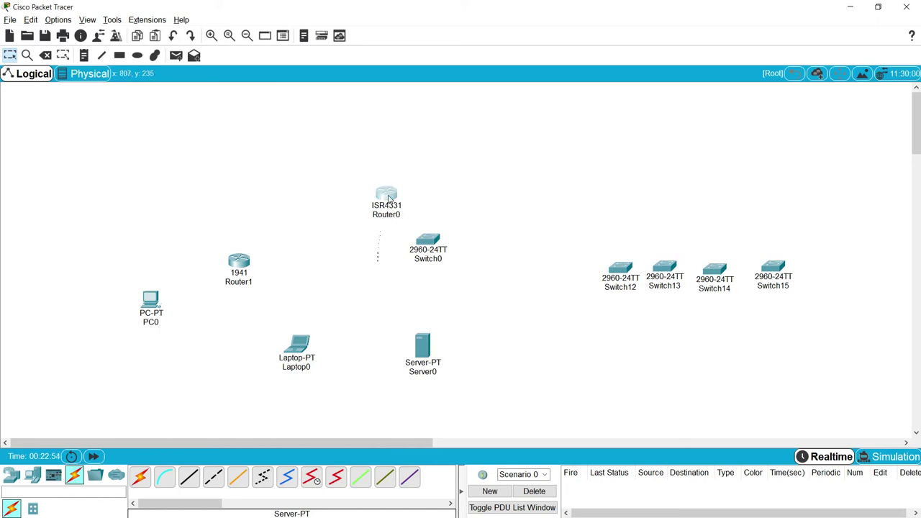
Step: View the physical device views of Router0, Switch12 and Router1, closing each device window
click(387, 193)
drag(452, 117, 503, 113)
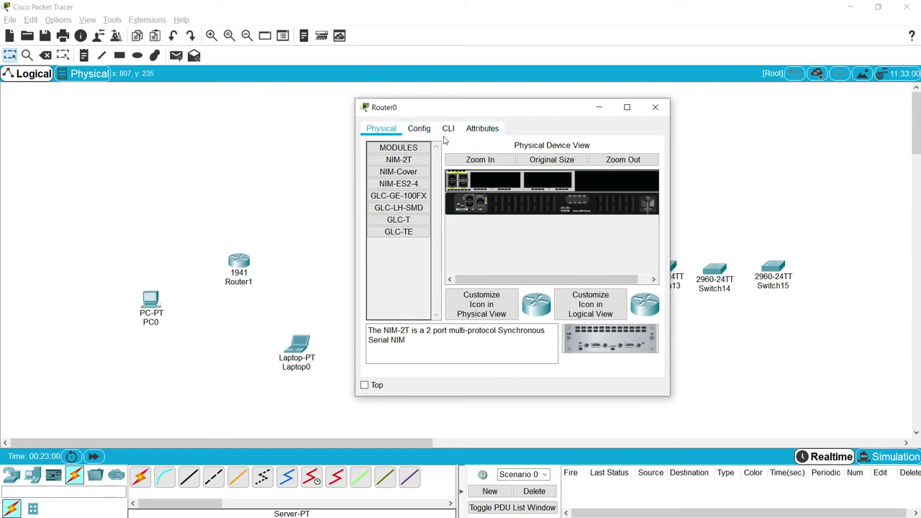
click(655, 107)
click(622, 272)
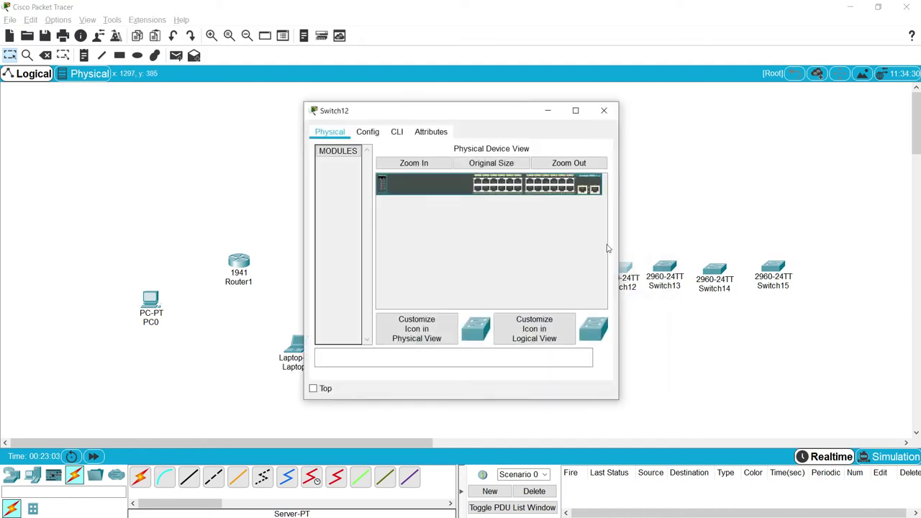
click(603, 116)
click(249, 264)
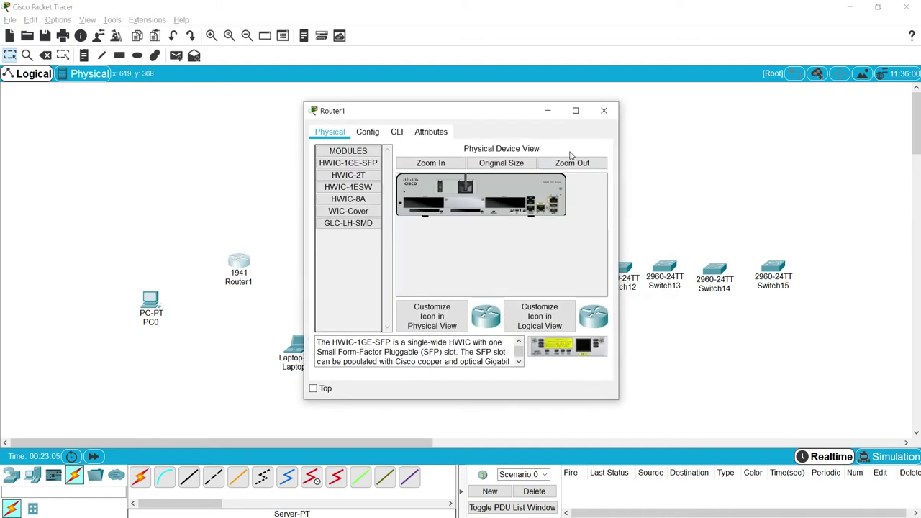
click(604, 110)
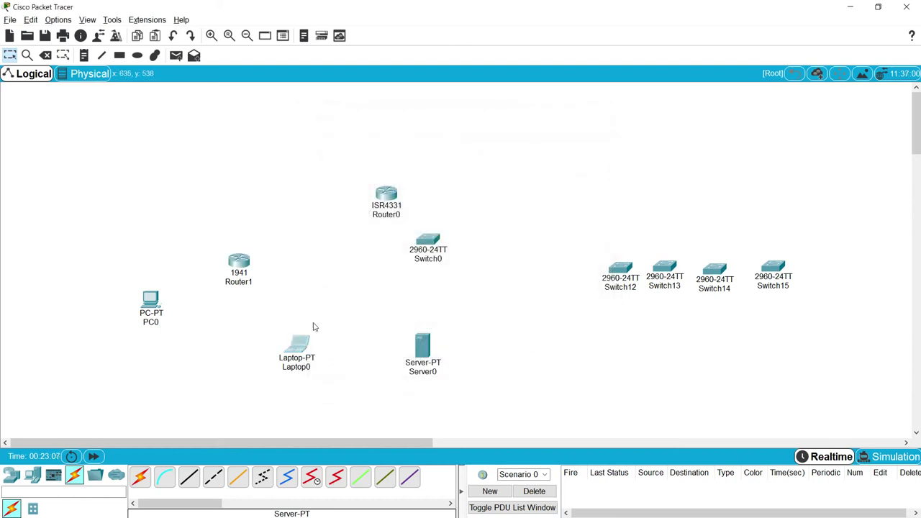
Step: Move Laptop0 slightly up and to the right, and Server0 to the upper right of Router0
drag(307, 369, 329, 317)
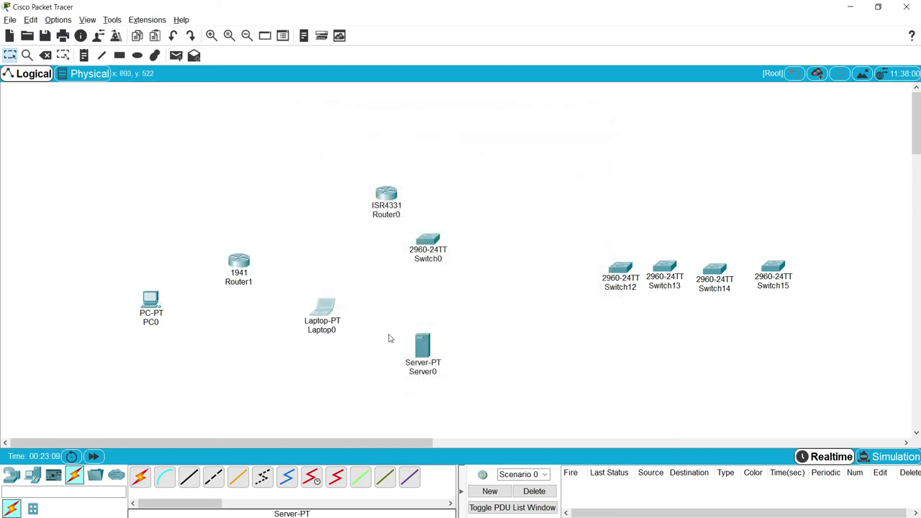
drag(424, 347, 529, 161)
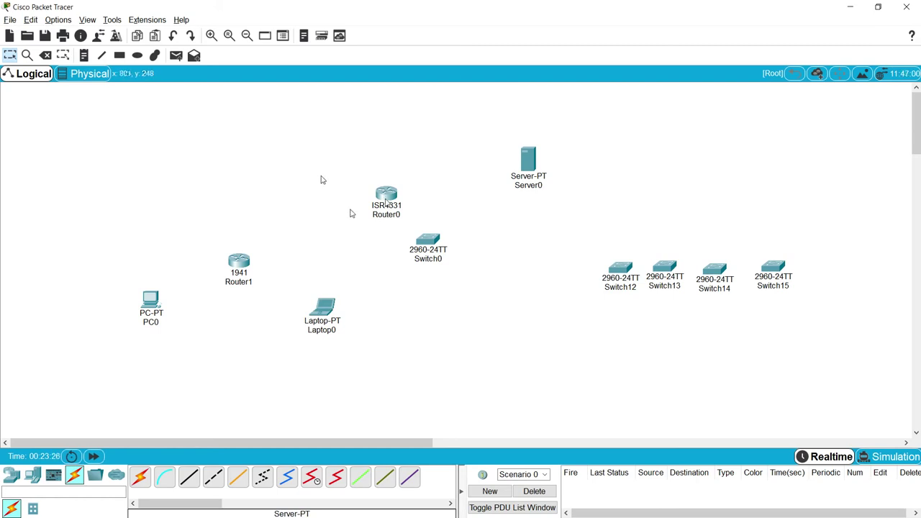
Step: Examine Router0's command line interface in a maximized window, highlighting parts of the boot text, and close the window
click(387, 198)
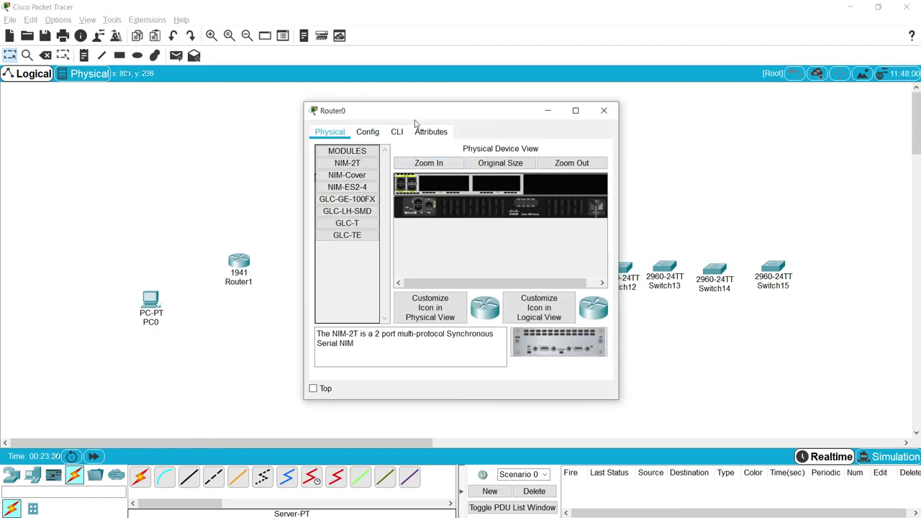
click(426, 128)
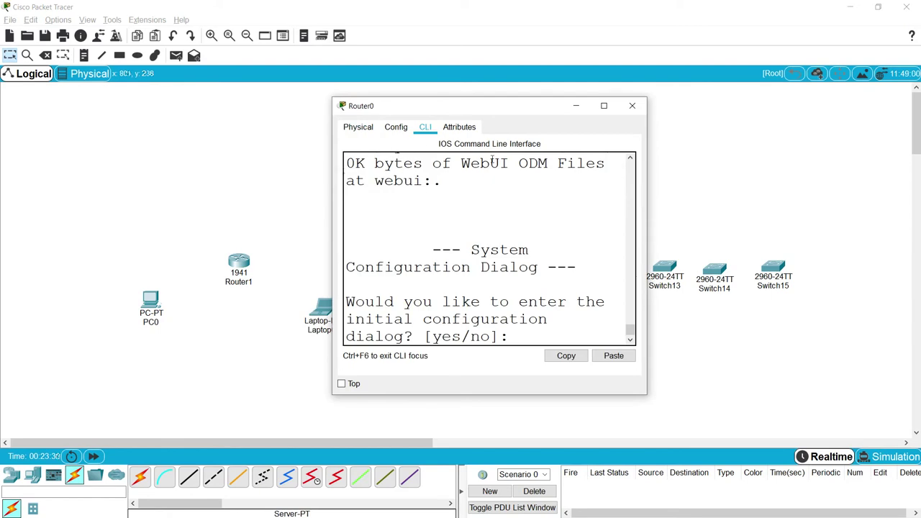
click(604, 105)
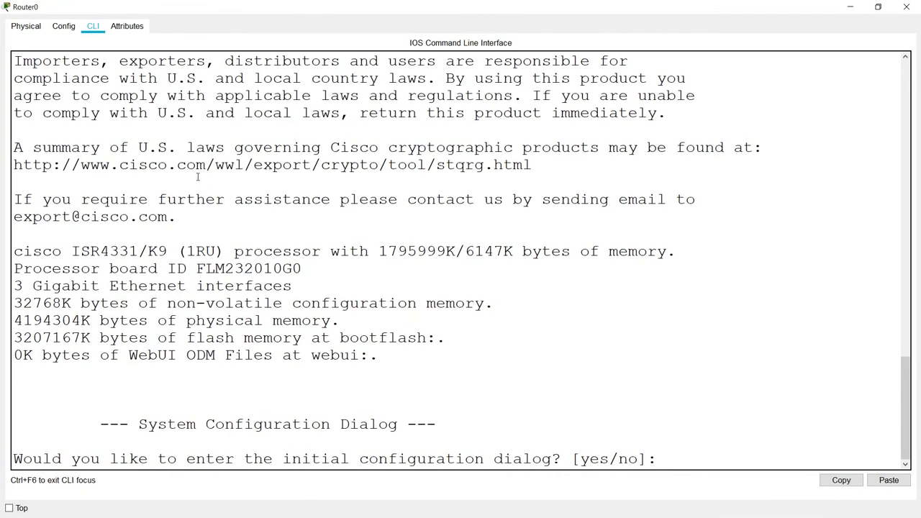
drag(114, 116, 424, 393)
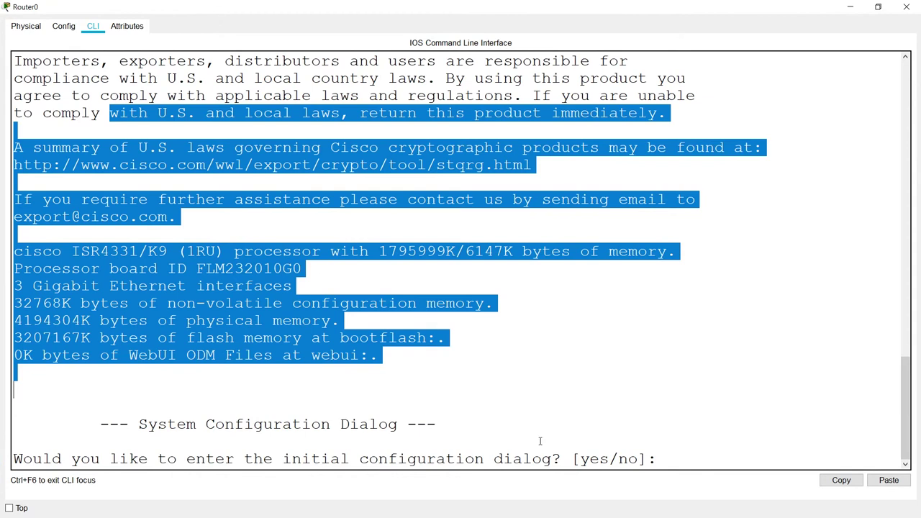
click(566, 432)
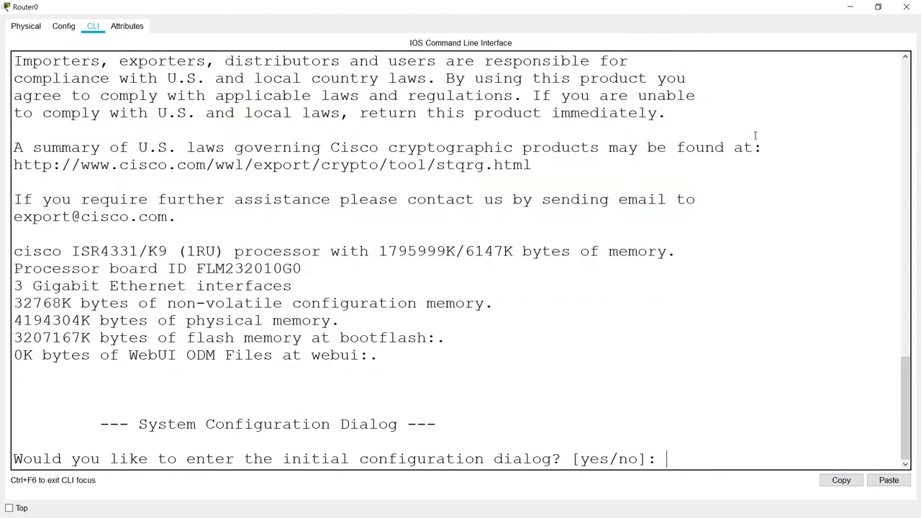
drag(234, 147, 432, 414)
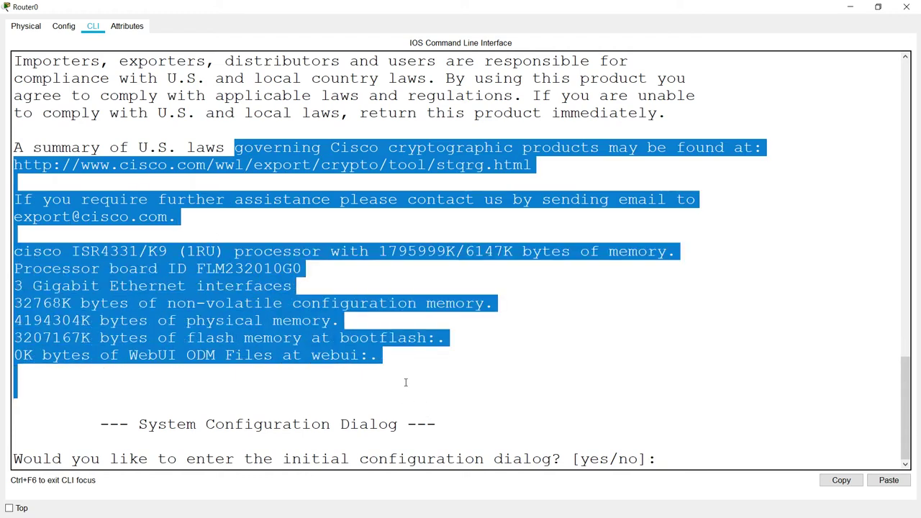
click(417, 321)
drag(378, 214, 456, 350)
click(432, 323)
drag(264, 152, 379, 338)
click(906, 7)
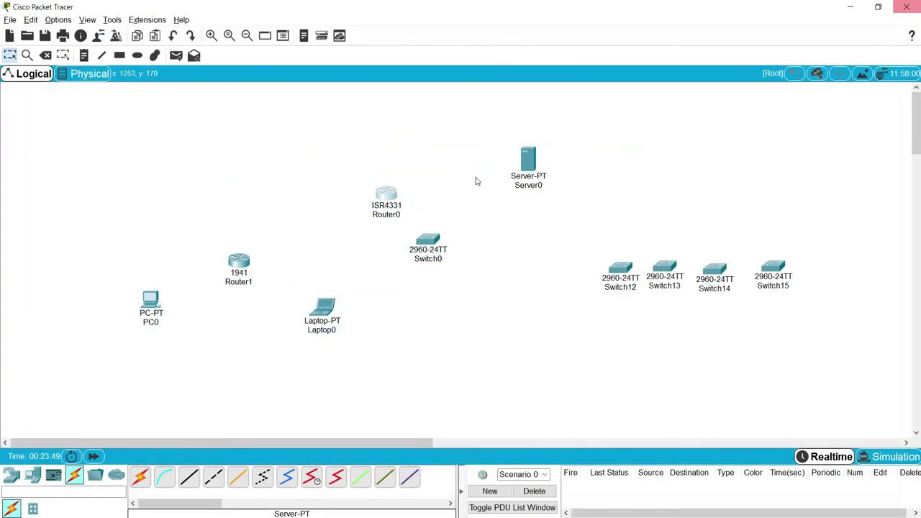
Step: Try the label preferences: hide the device model labels, show them again, and hide the device name labels
click(65, 22)
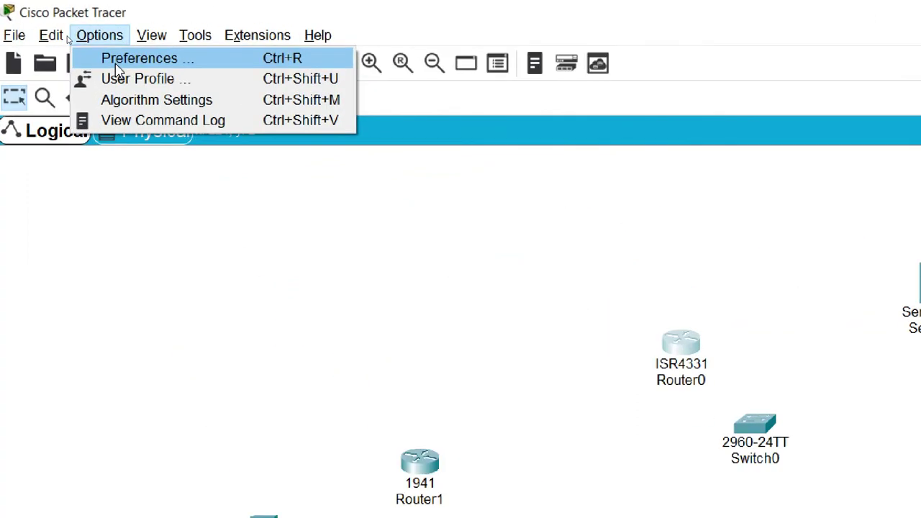
click(132, 68)
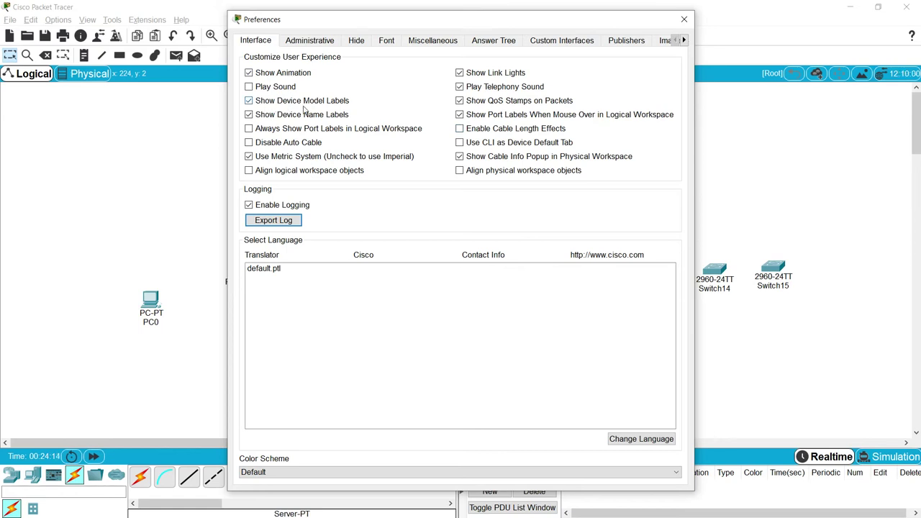
drag(387, 27, 207, 28)
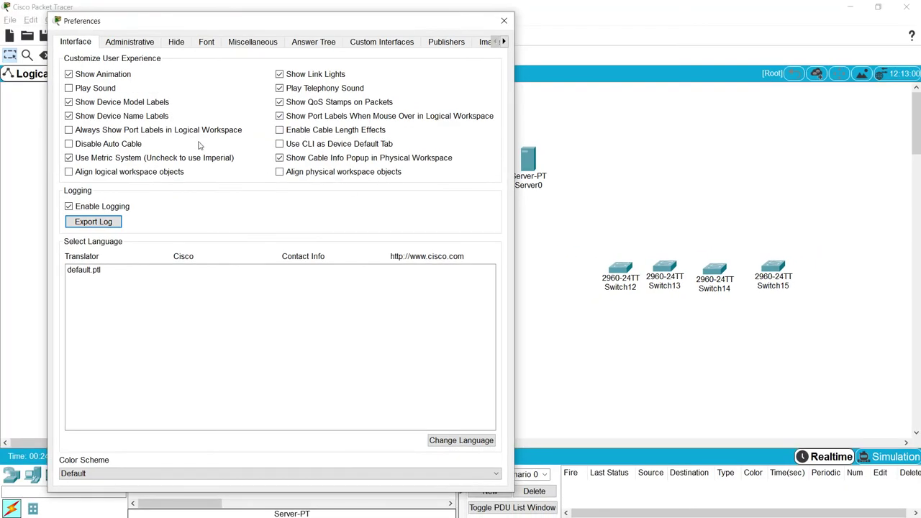
click(69, 103)
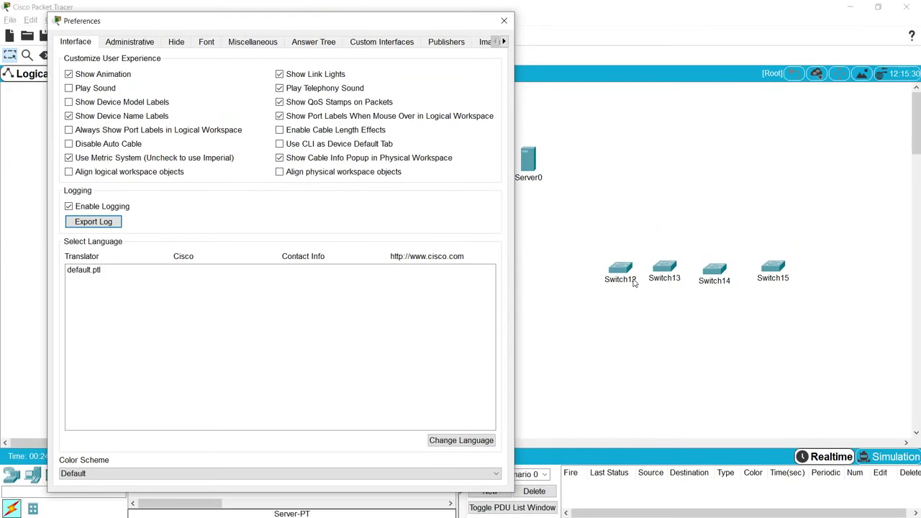
click(69, 102)
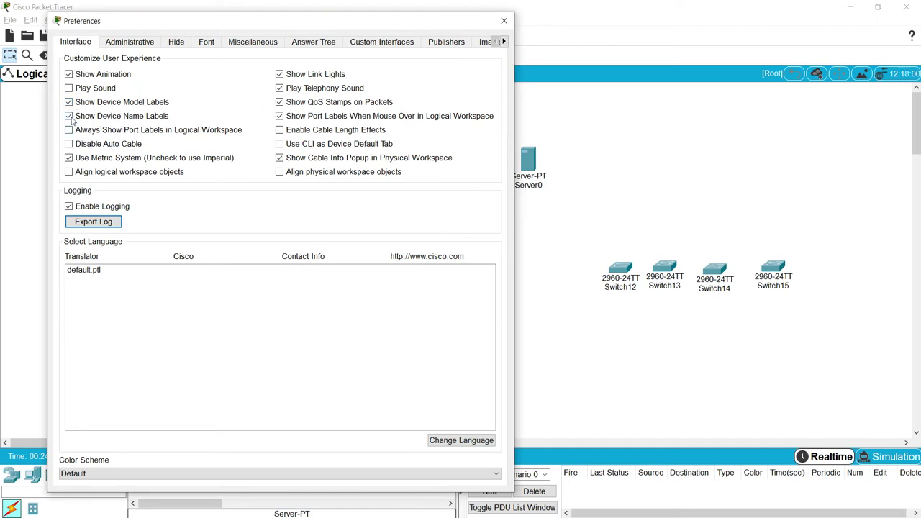
click(69, 116)
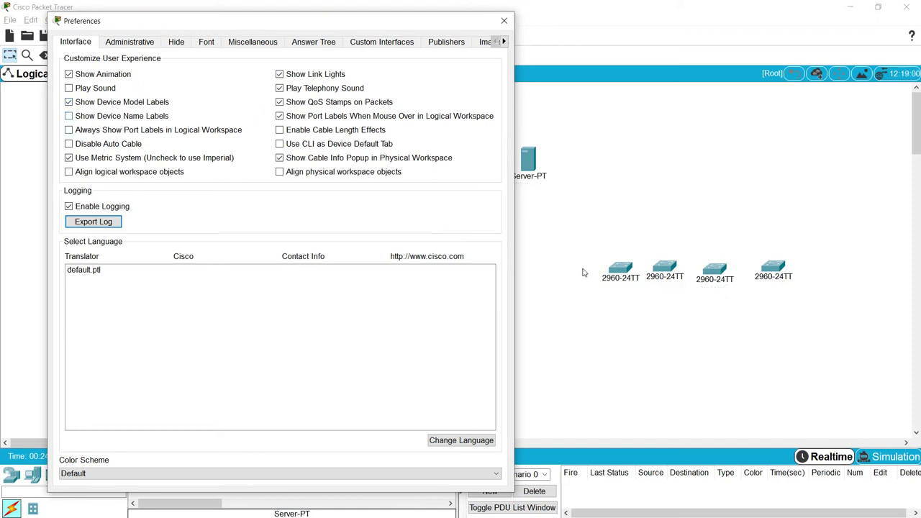
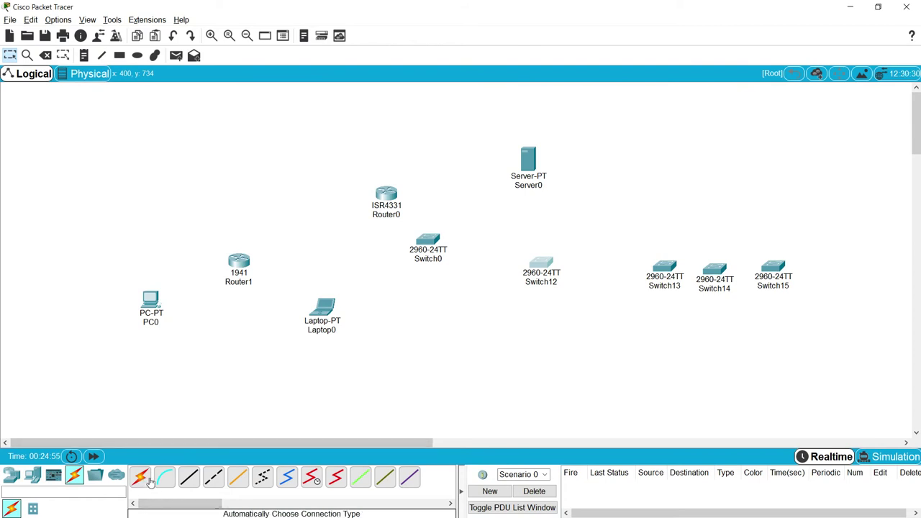
Step: Connect Switch12 to Switch13 with the automatically chosen connection type and shift Switch12 slightly to the left
click(142, 479)
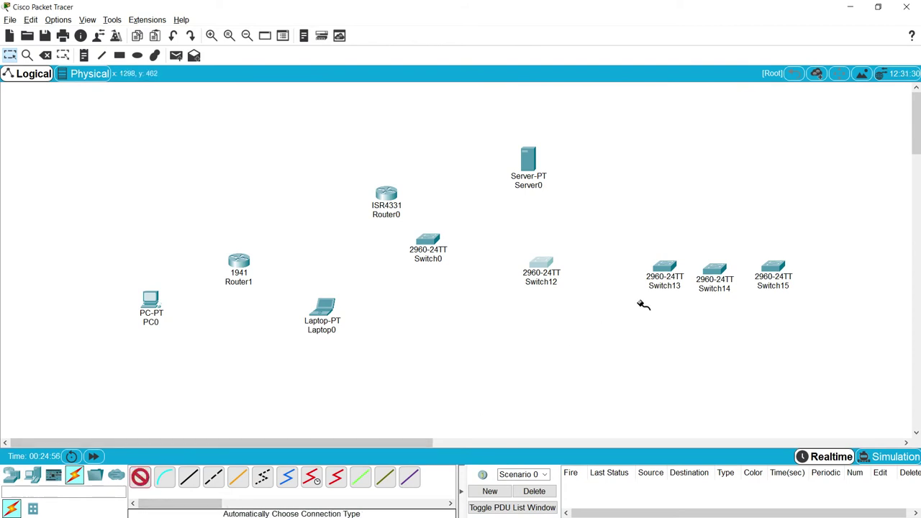
click(547, 266)
click(662, 270)
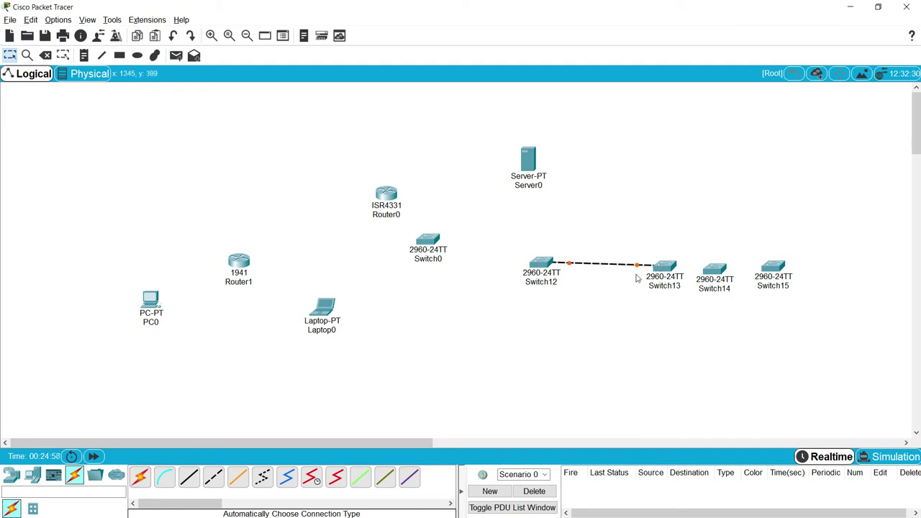
drag(547, 269, 538, 272)
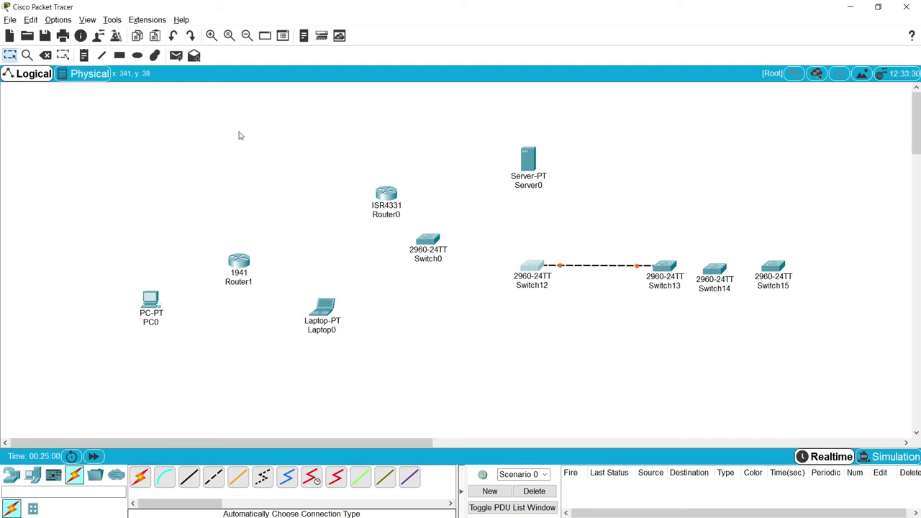
click(514, 234)
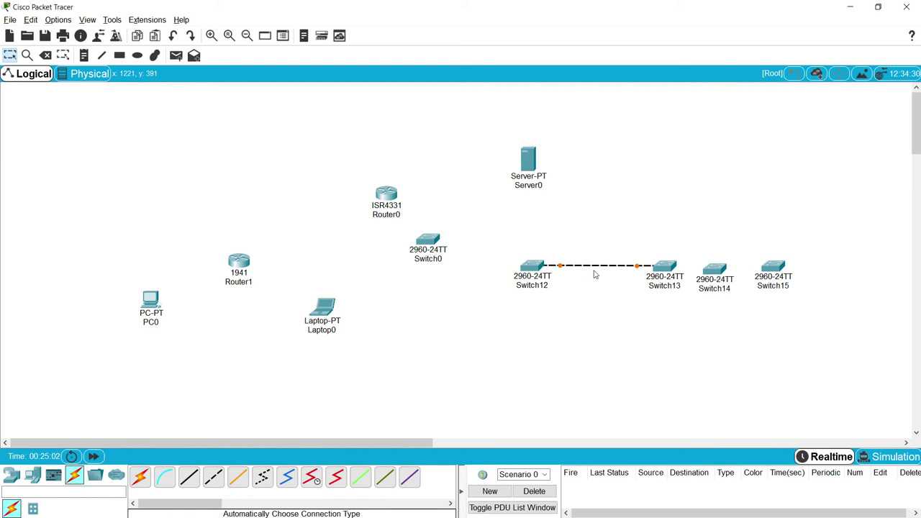
Step: Enable Always Show Port Labels in Logical Workspace in the interface preferences
click(58, 19)
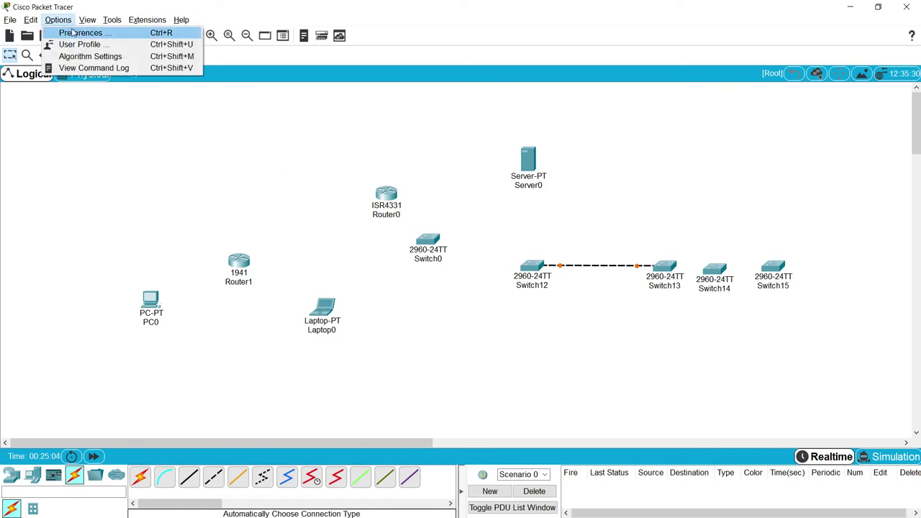
click(72, 32)
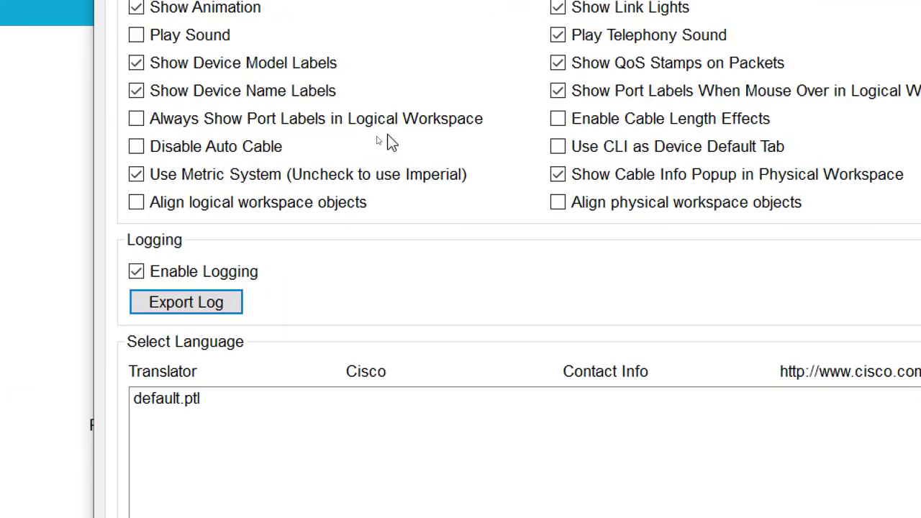
click(136, 118)
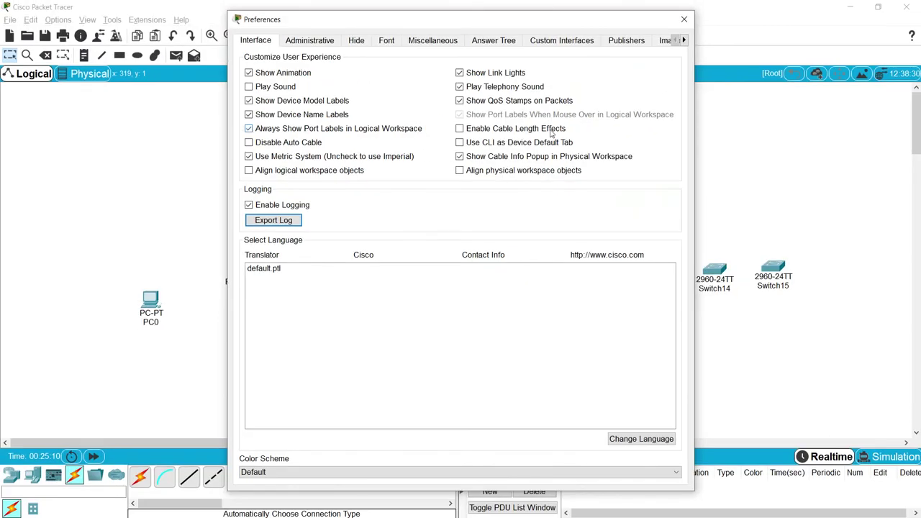
Step: Turn off Always Show Port Labels in Logical Workspace in the interface preferences and close the preferences window
drag(644, 24, 475, 30)
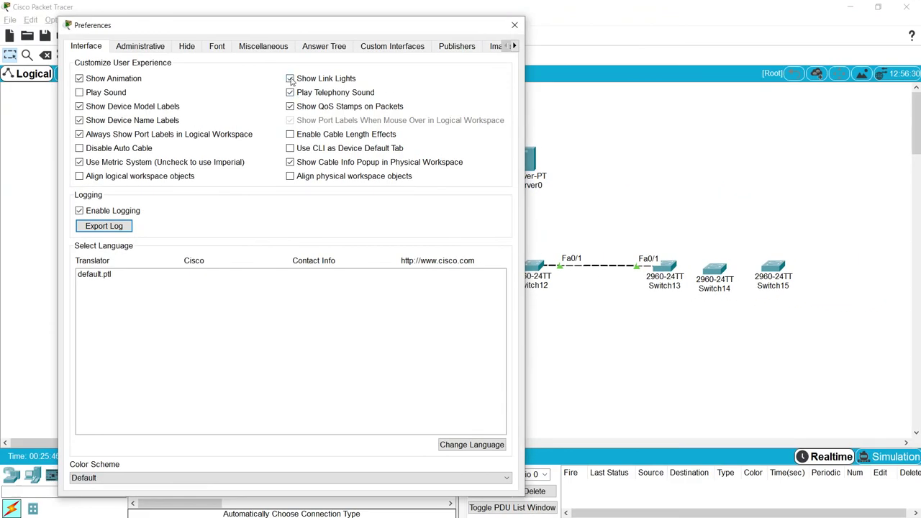
click(290, 79)
click(80, 137)
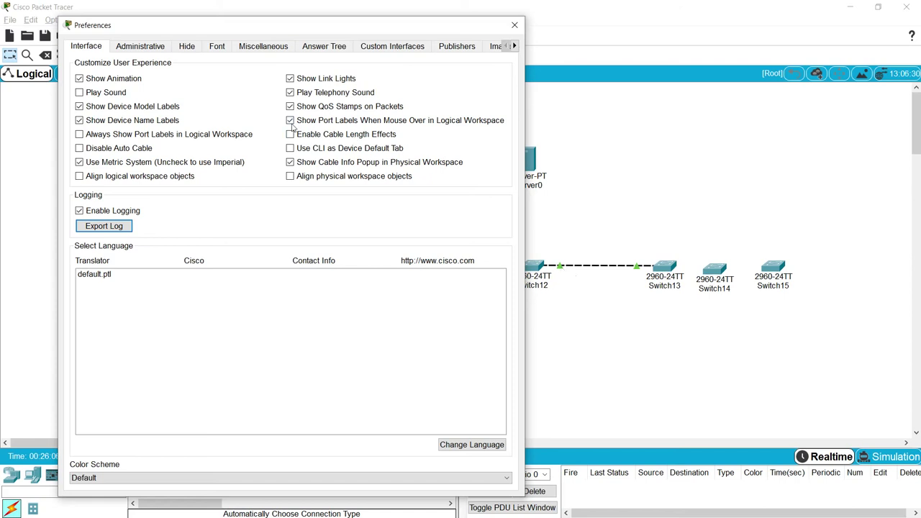
click(517, 26)
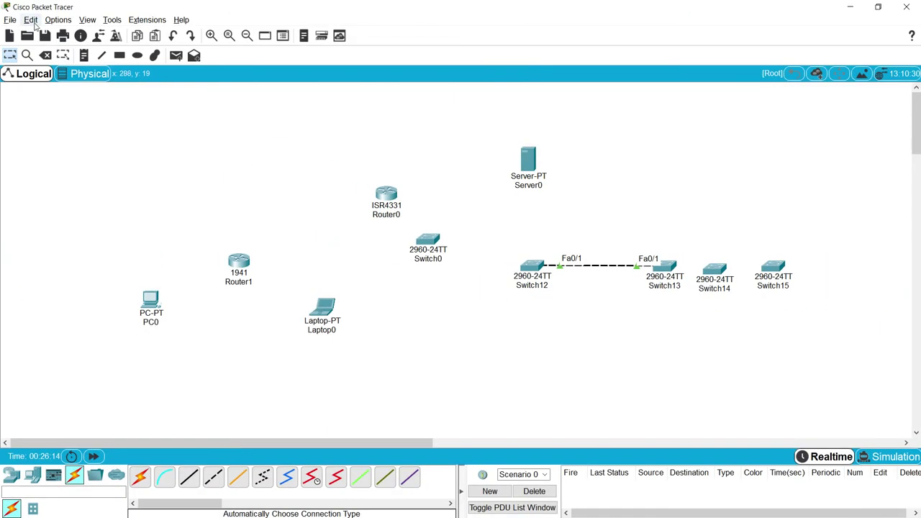
Step: Look through the Interface, Administrative and Hide preferences, and close the preferences window
click(57, 20)
click(72, 31)
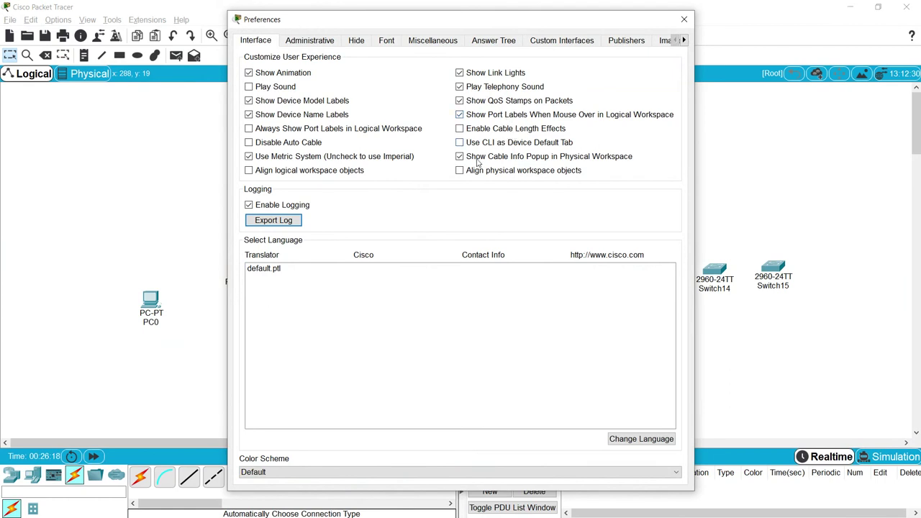
click(309, 41)
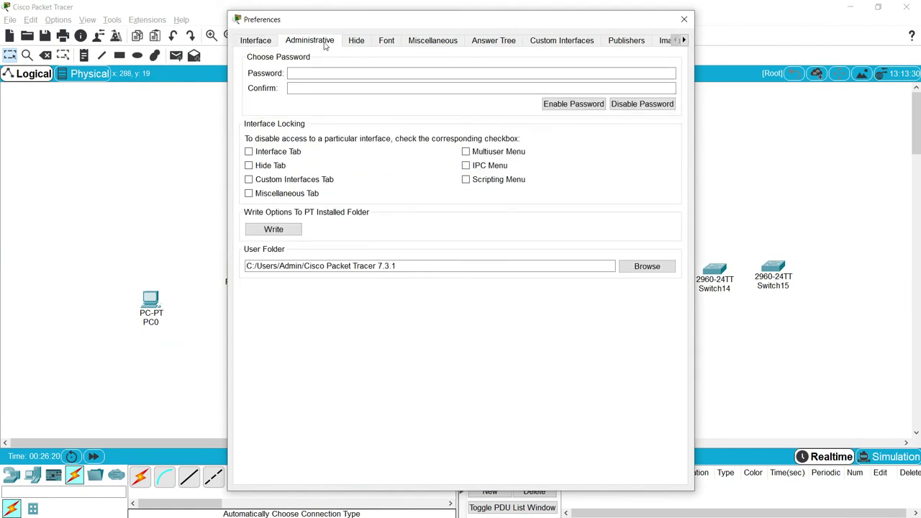
click(357, 42)
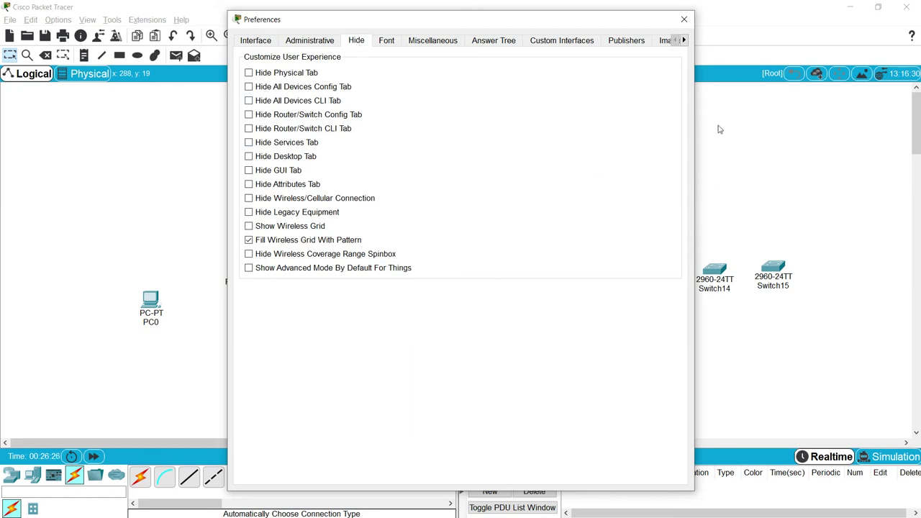
click(684, 20)
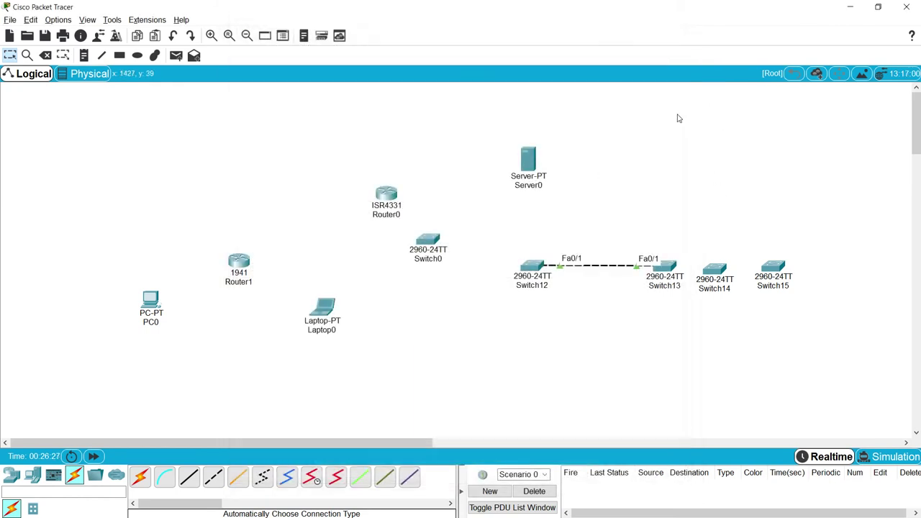
Step: Open Router0 to see its available tabs, and enable Hide Physical Tab in the preferences
click(387, 195)
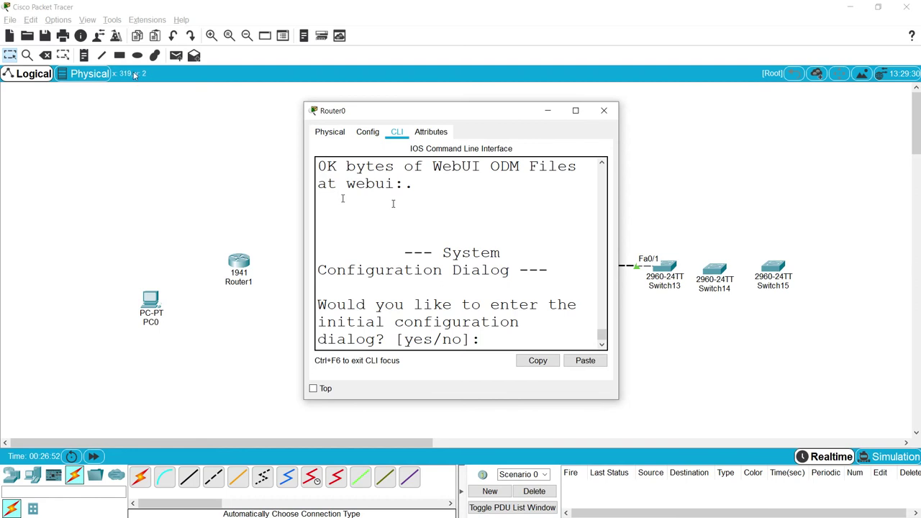
click(58, 19)
click(65, 33)
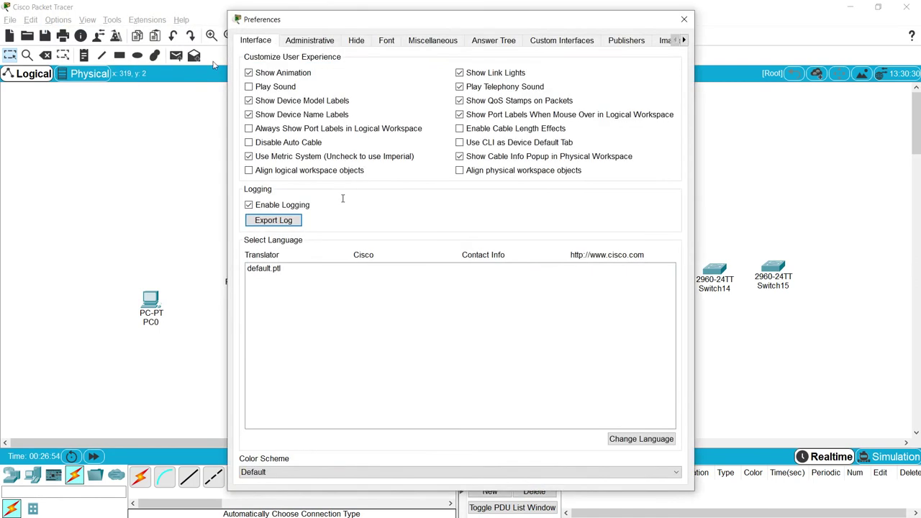
click(354, 41)
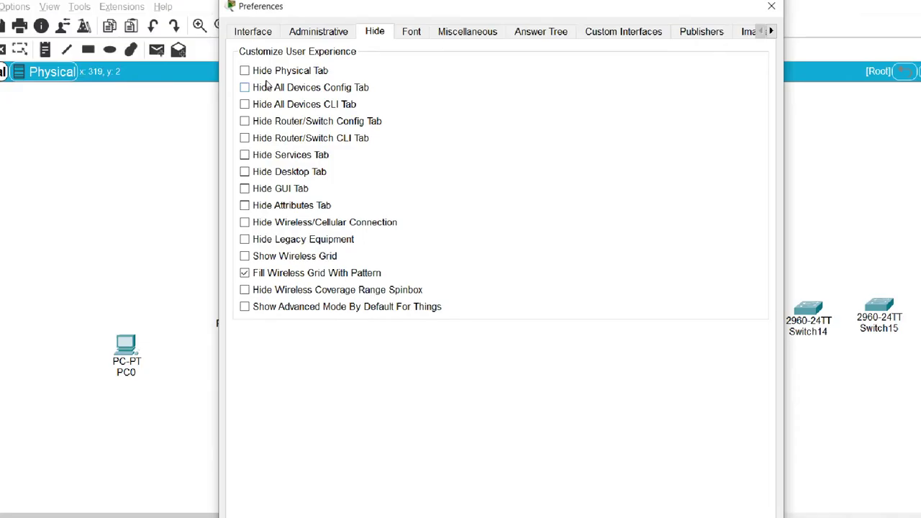
click(248, 72)
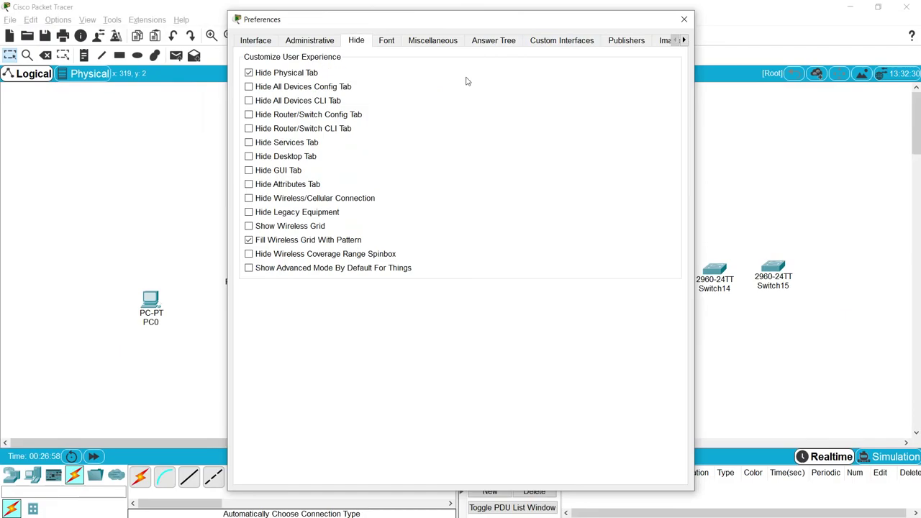
click(685, 19)
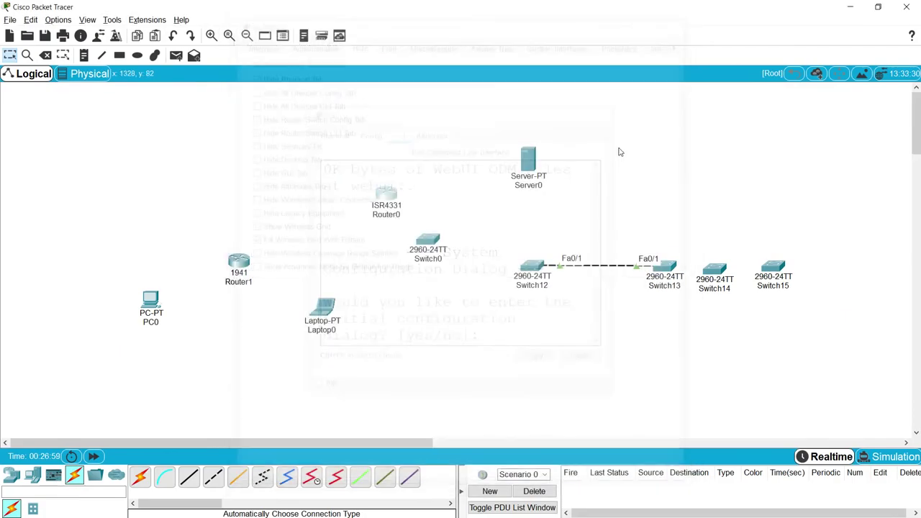
Step: Check which tabs Router0's device window offers, view its configuration page, and close the window
click(395, 200)
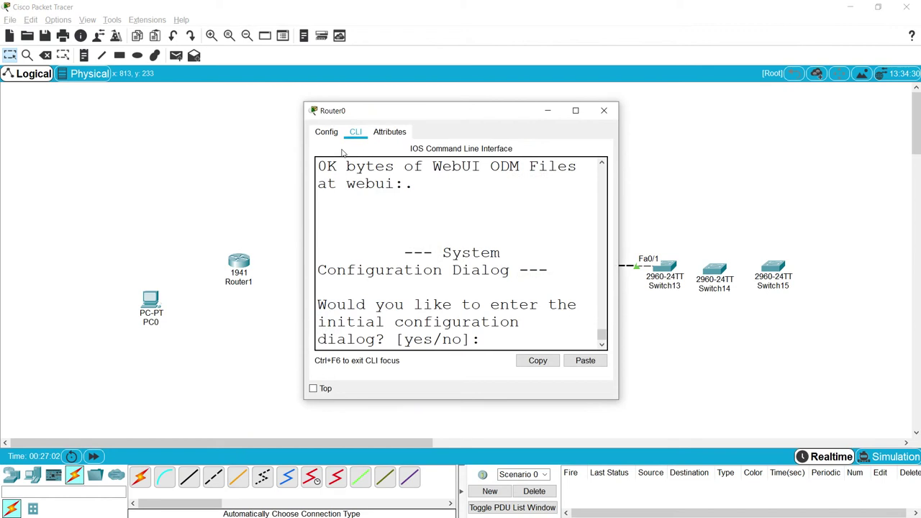
click(604, 110)
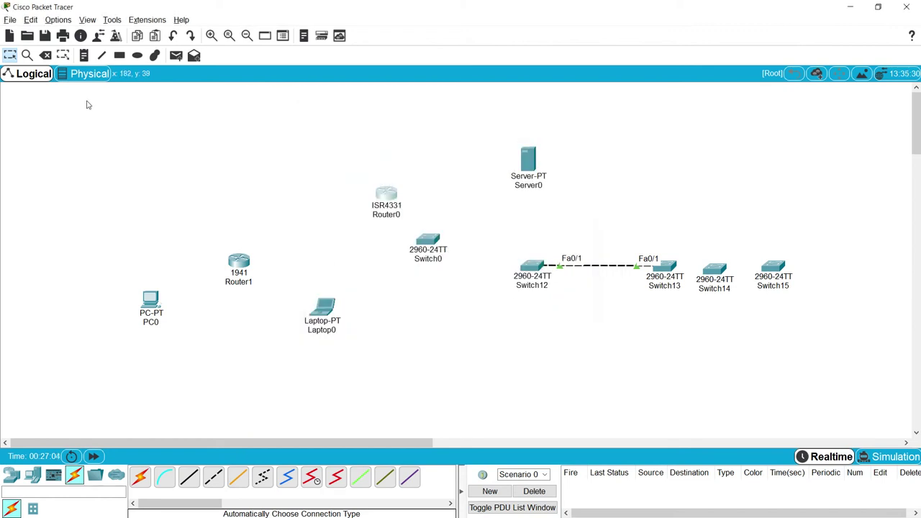
click(389, 196)
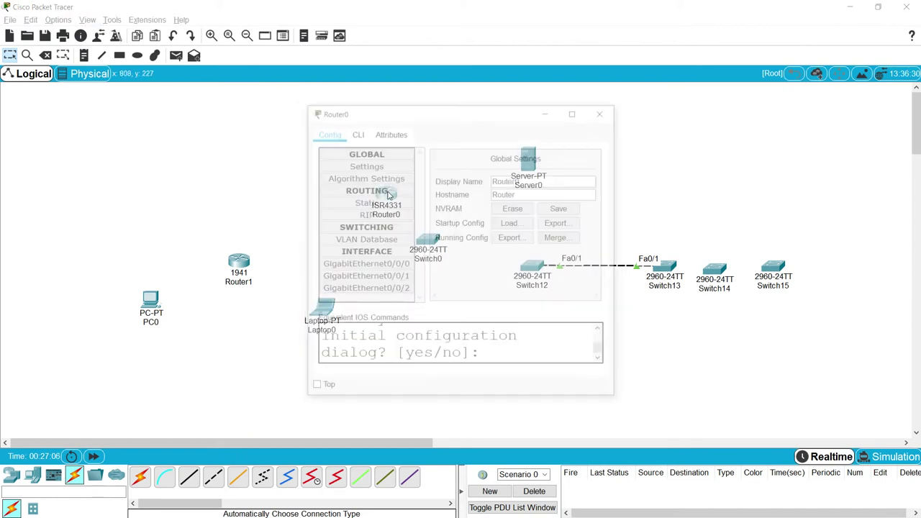
click(327, 134)
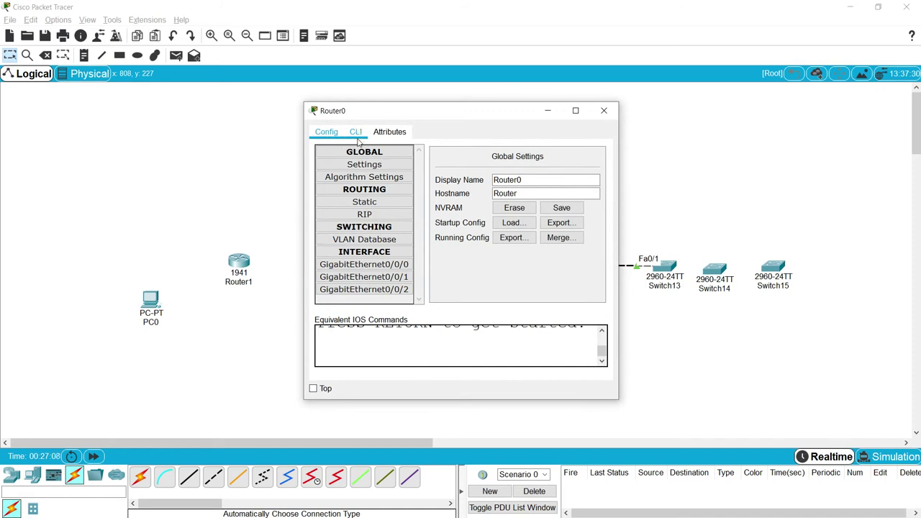
click(602, 111)
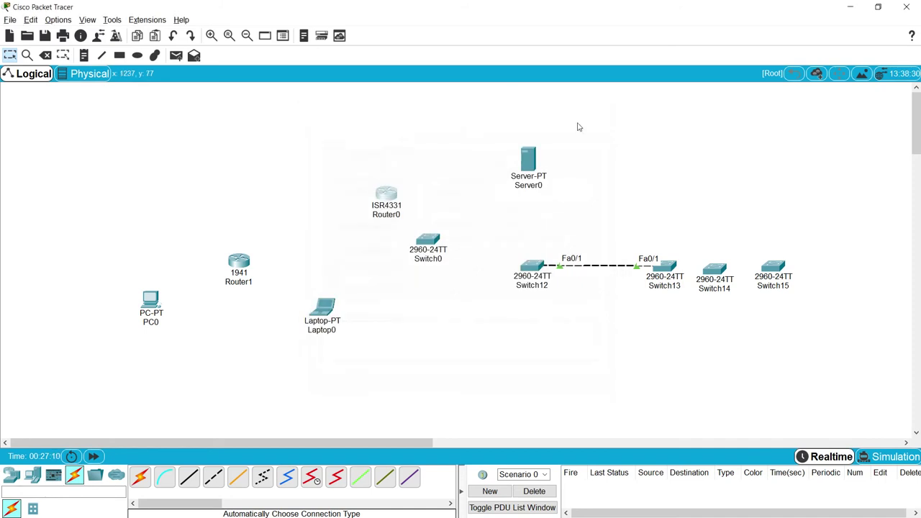
Step: Disable Hide Physical Tab in the preferences to bring back the devices' Physical tab
click(58, 19)
click(72, 33)
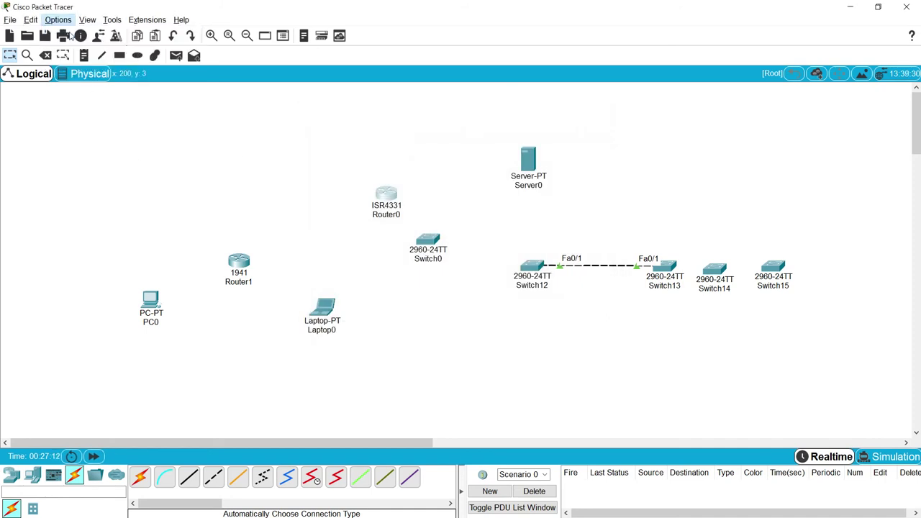
click(356, 41)
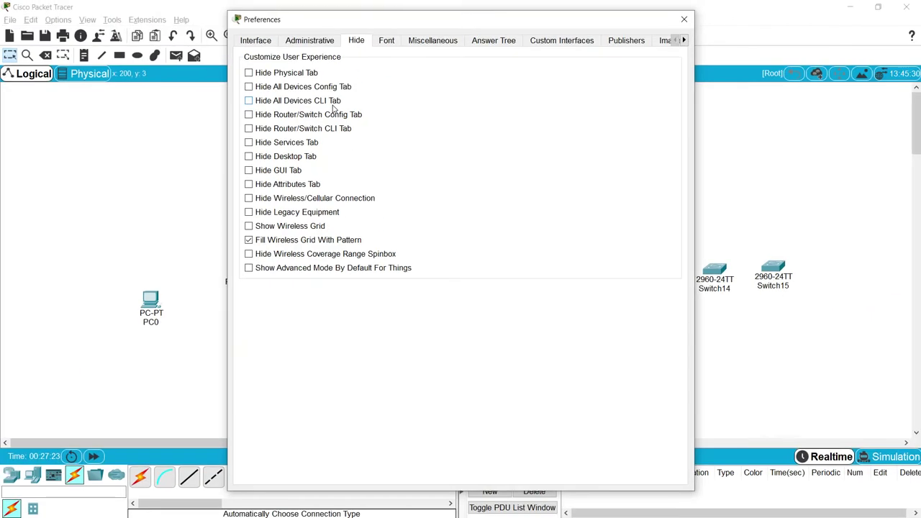
Step: Set the CLI dialog font size to 8 in the font preferences, apply it and close the preferences
click(386, 41)
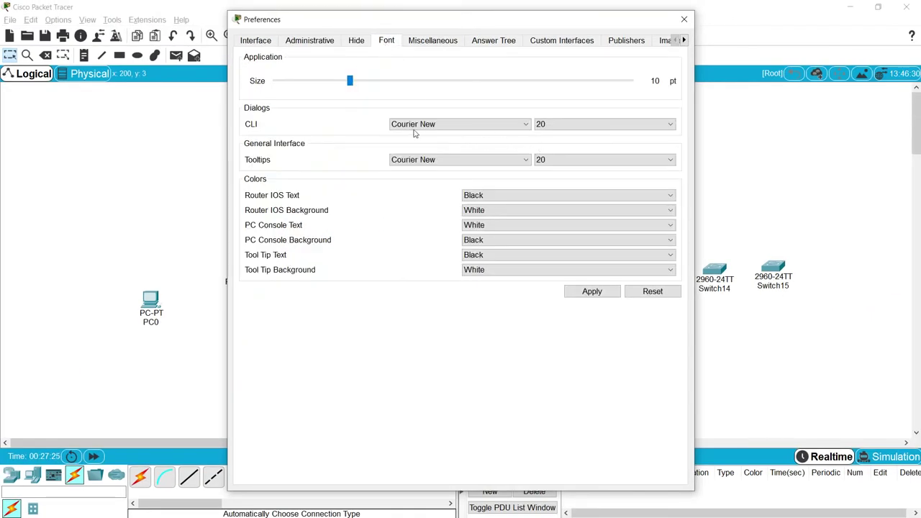
click(553, 127)
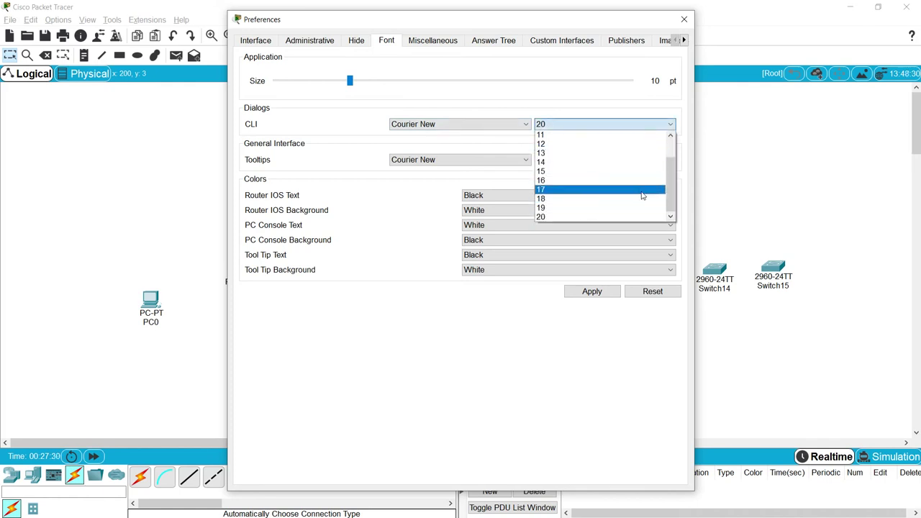
scroll(591, 144, up, 2)
click(570, 136)
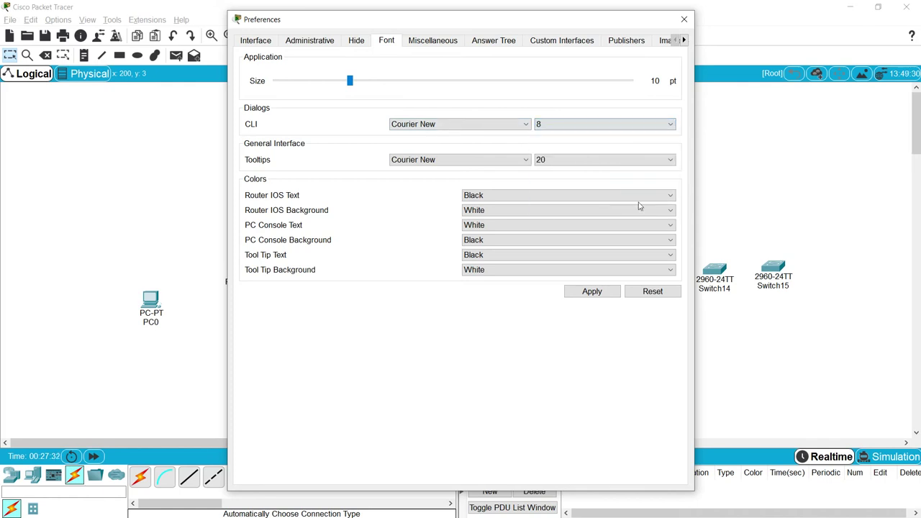
click(595, 292)
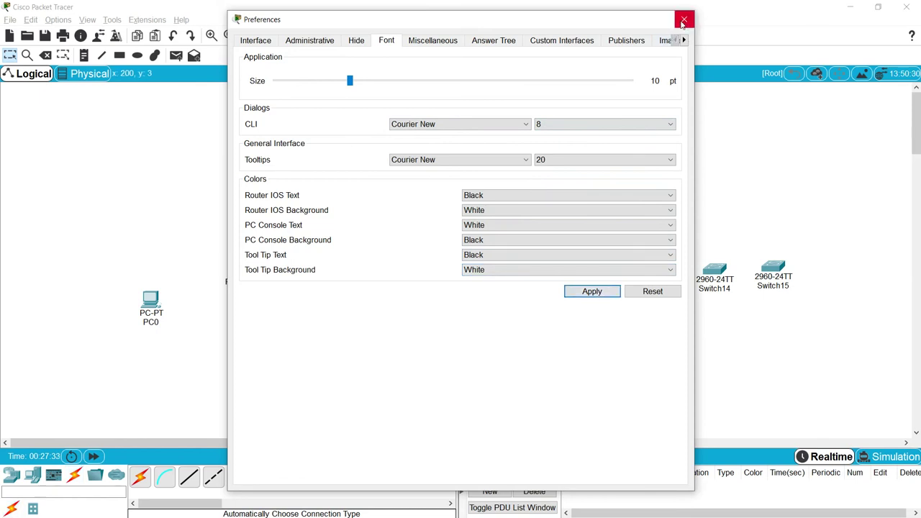
click(684, 21)
Step: Check the text size of Router0's command line interface in a maximized window and close it
click(396, 198)
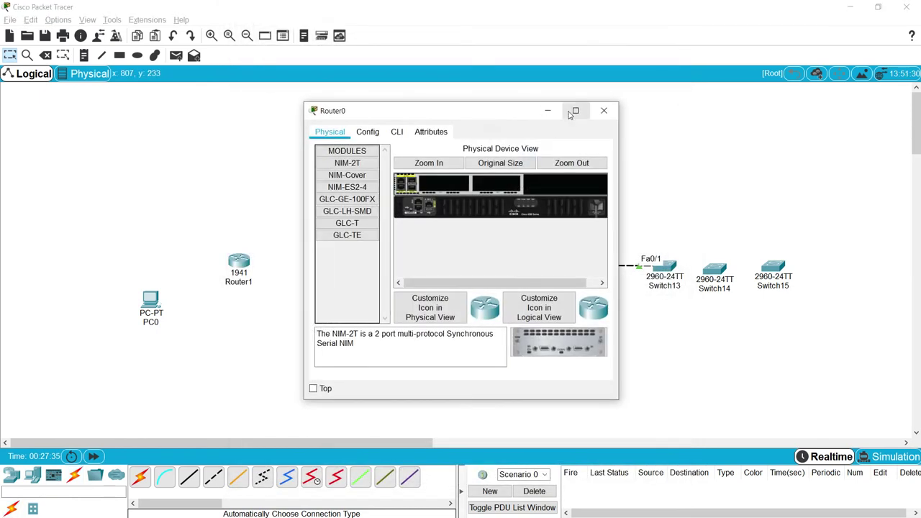
click(575, 110)
click(93, 27)
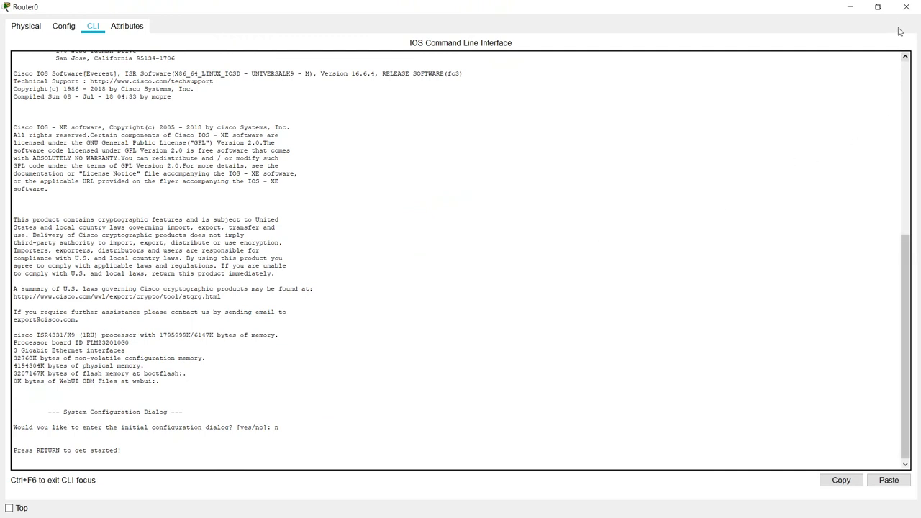
click(907, 6)
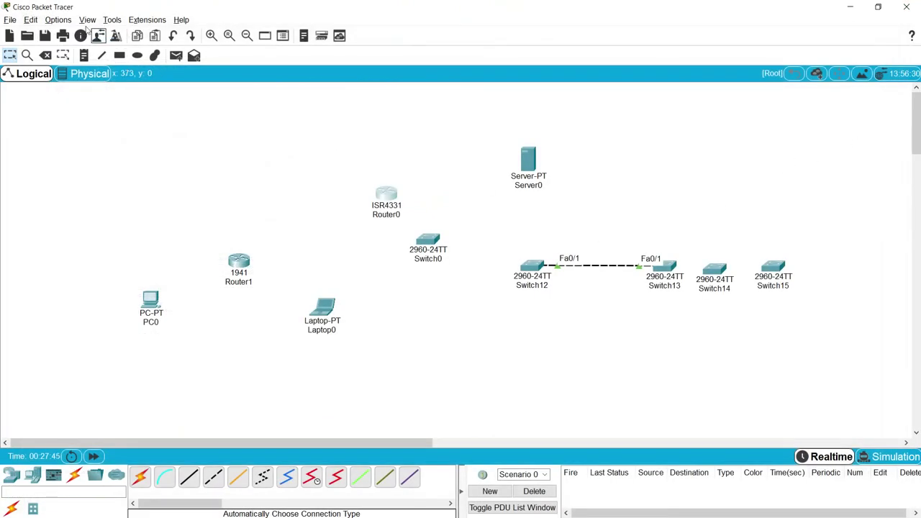
Step: Set the CLI dialog font size to 20 in the font preferences
click(58, 19)
click(69, 34)
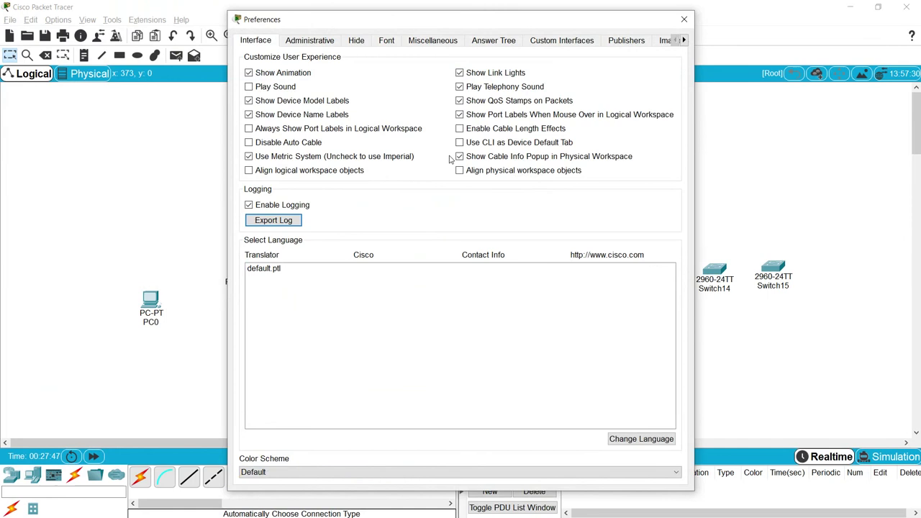
click(386, 41)
click(554, 128)
scroll(656, 168, down, 3)
click(569, 218)
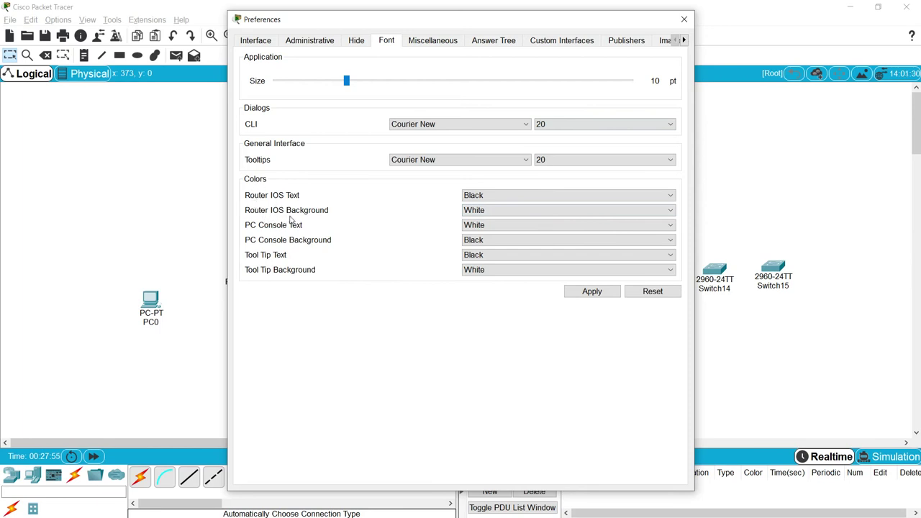
Step: Set the Router IOS background to Black and the Router IOS text to White, apply the colors and close the preferences
click(477, 213)
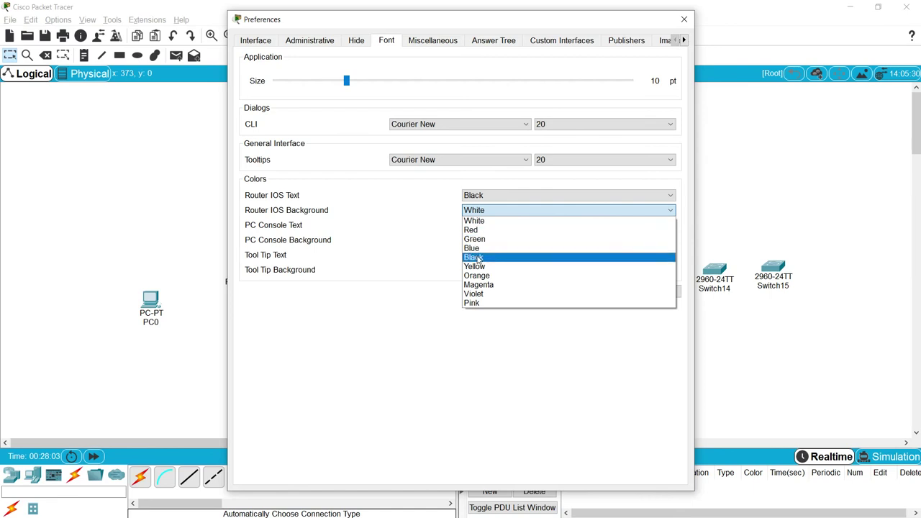
click(476, 257)
click(476, 199)
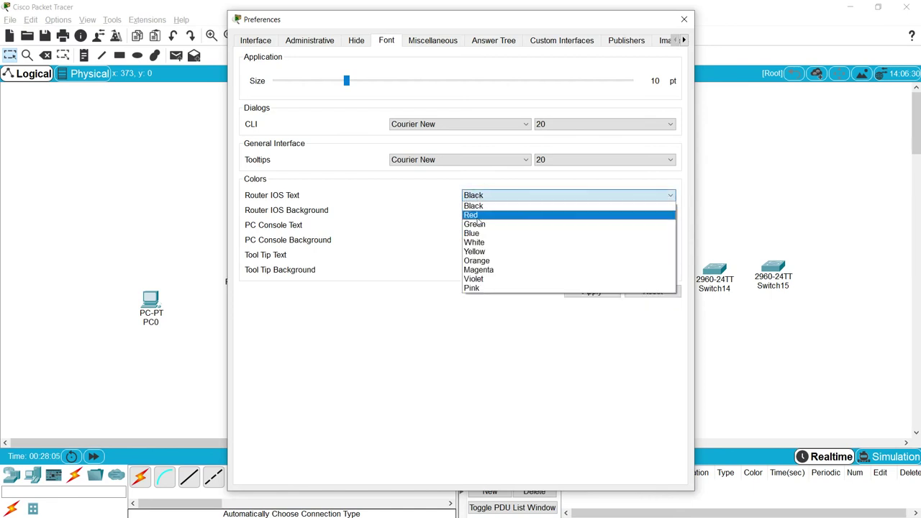
click(479, 242)
click(591, 292)
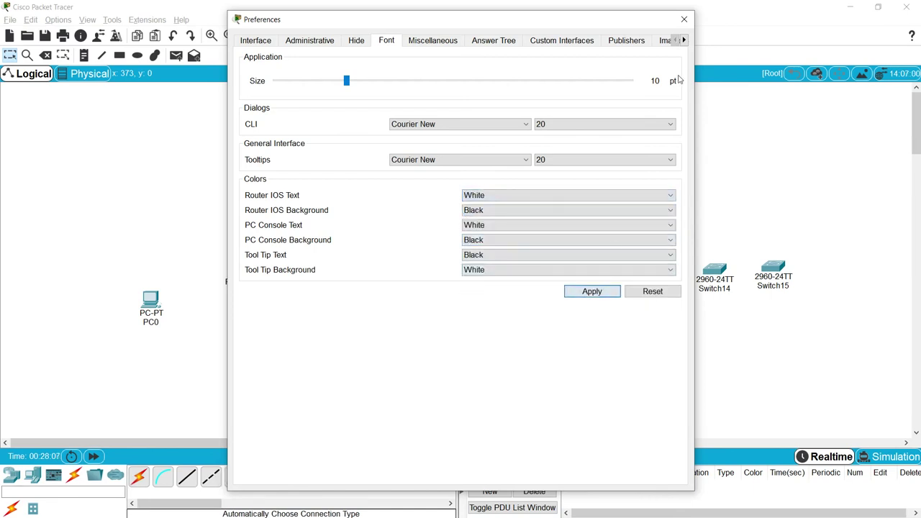
click(685, 18)
Step: Examine the colors of Router0's maximized command line interface, highlight part of the boot text, and close the window
click(389, 198)
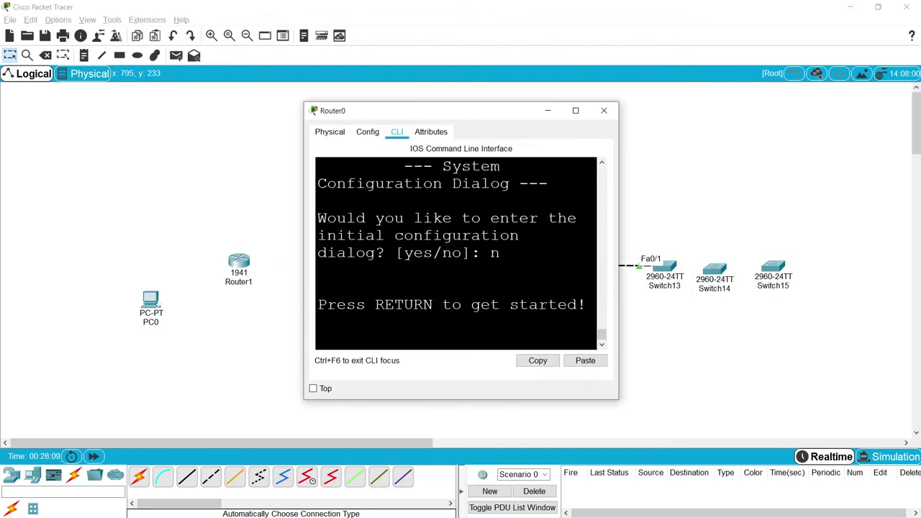
click(576, 111)
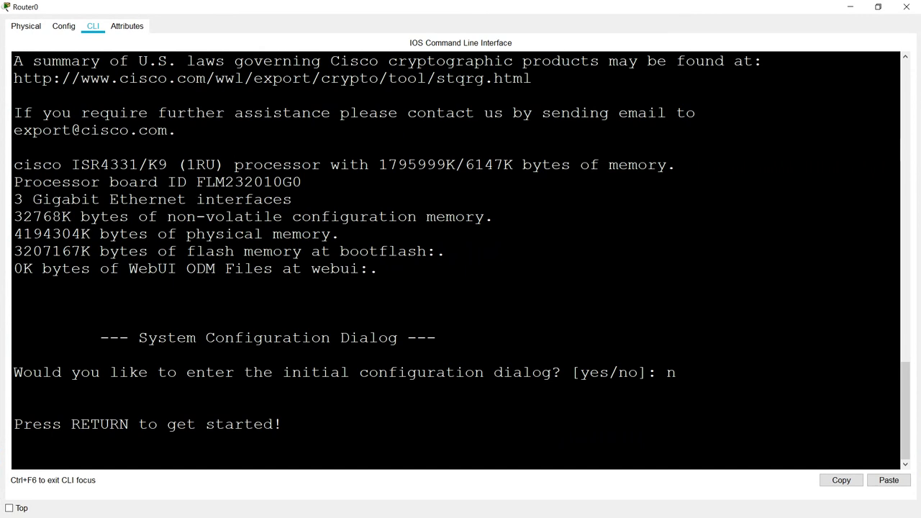
drag(61, 182, 282, 425)
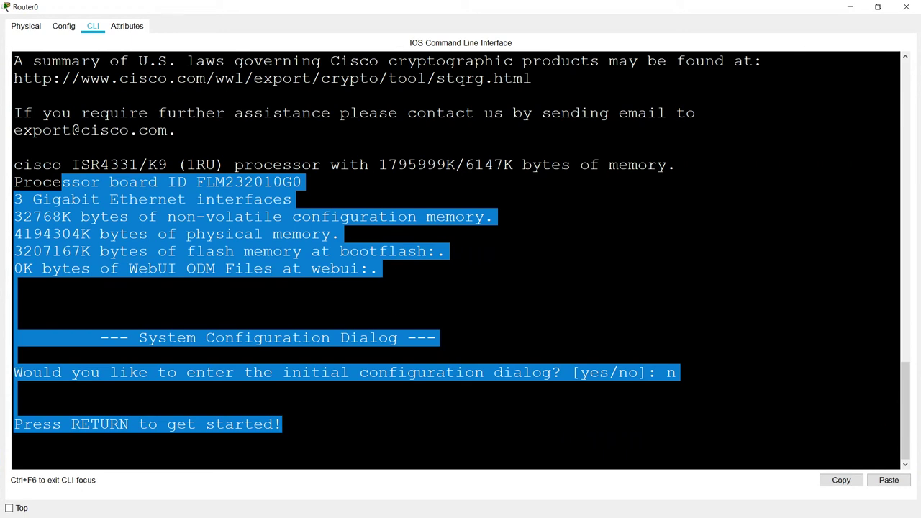
click(907, 7)
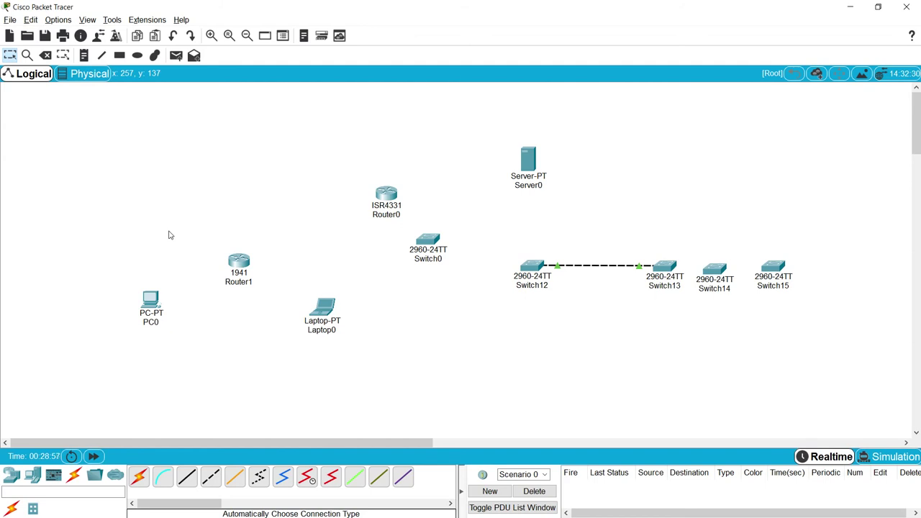
Step: Delete all the devices and the link between the two switches from the logical workspace, confirming the deletion
drag(58, 124, 788, 376)
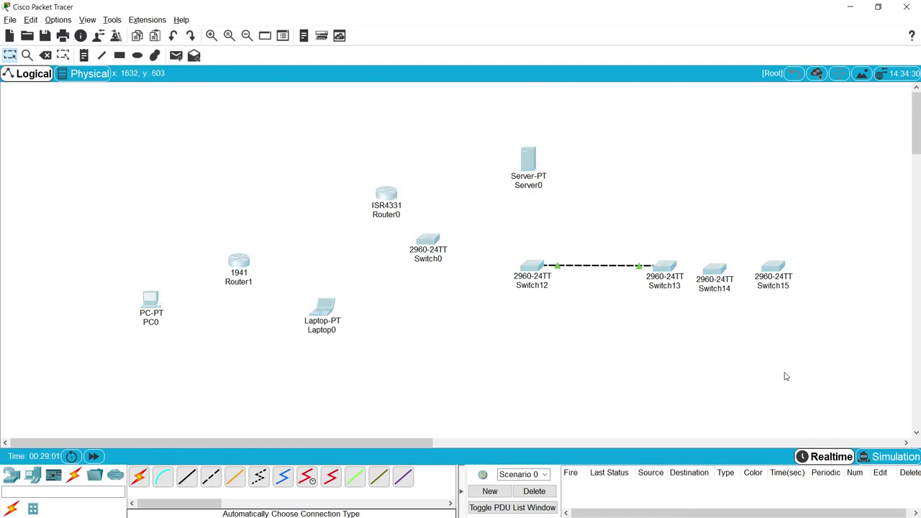
key(Delete)
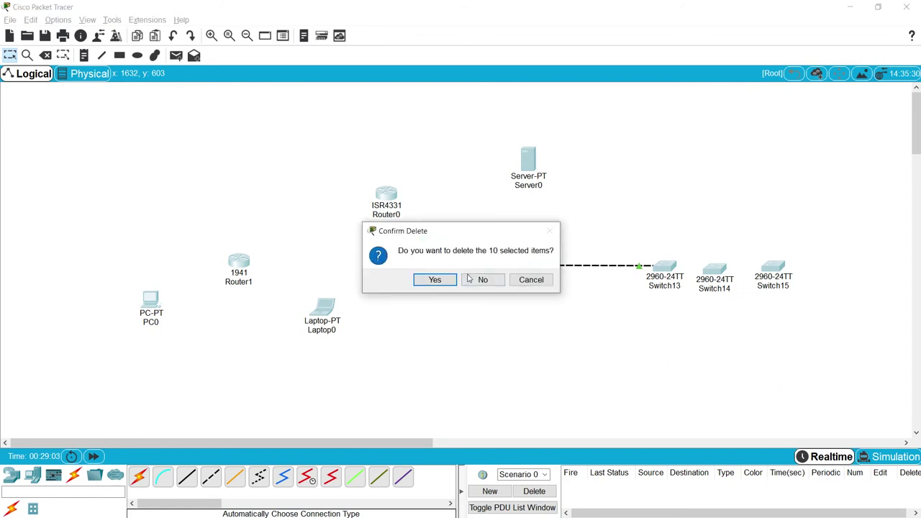
click(433, 278)
key(Escape)
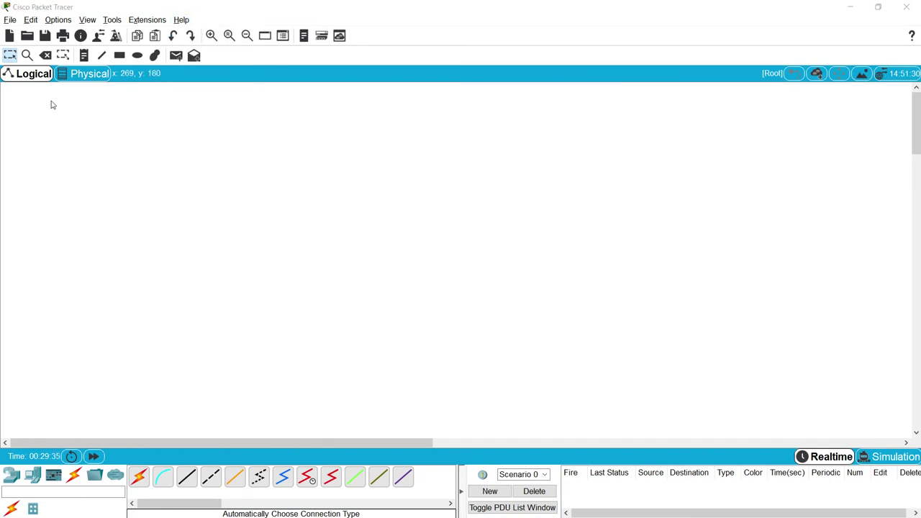
Step: Open the Packet Tracer help contents in the browser and view the Logging In and Guest Login pages
click(181, 21)
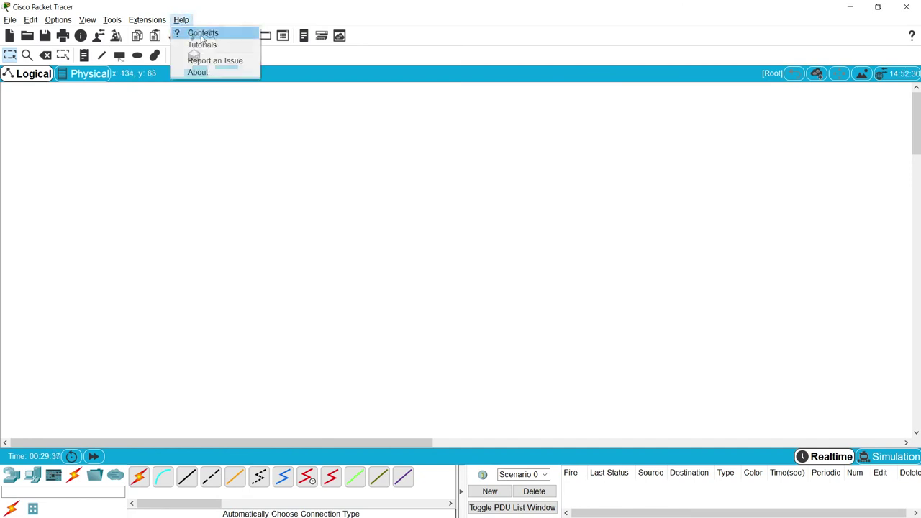
click(202, 64)
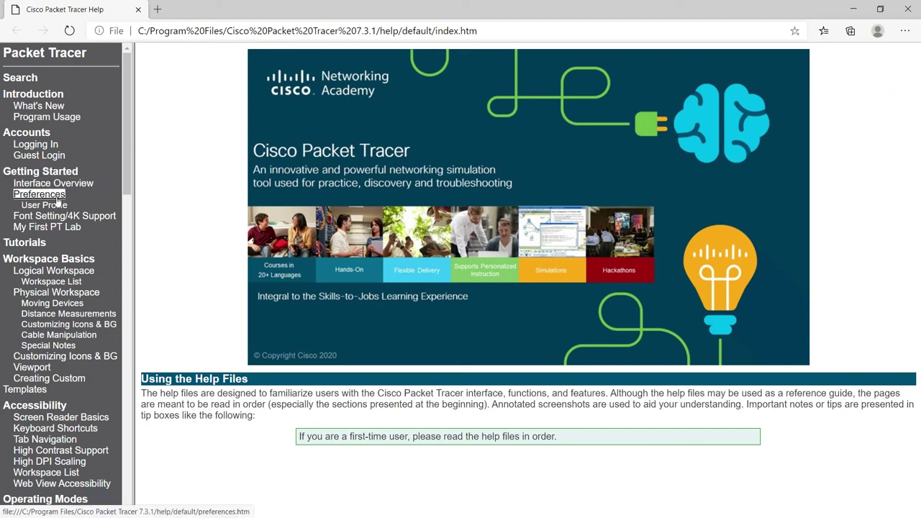
mouse_move(124, 98)
mouse_down()
mouse_move(141, 339)
mouse_move(137, 87)
mouse_up()
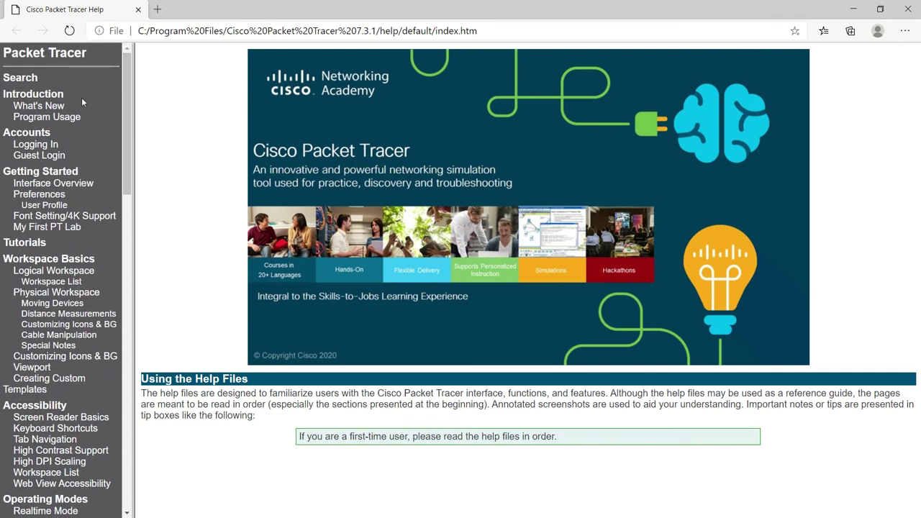
click(35, 144)
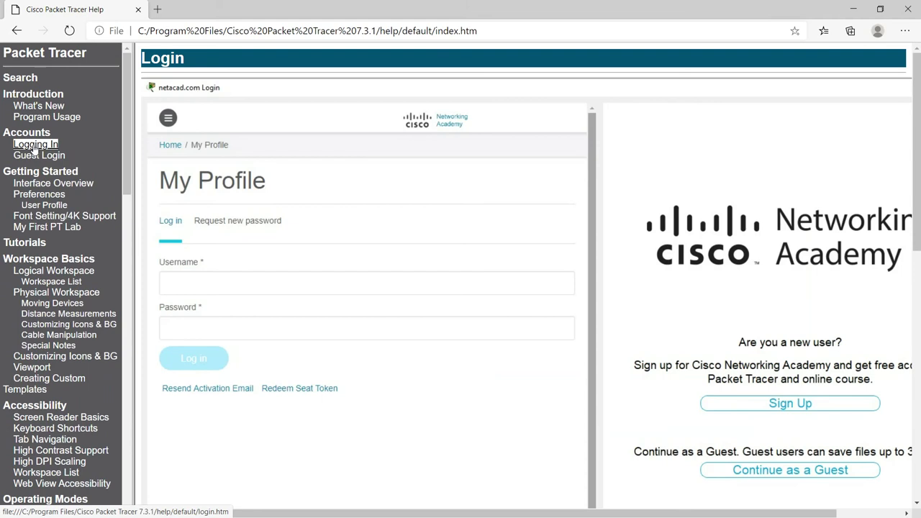
click(49, 157)
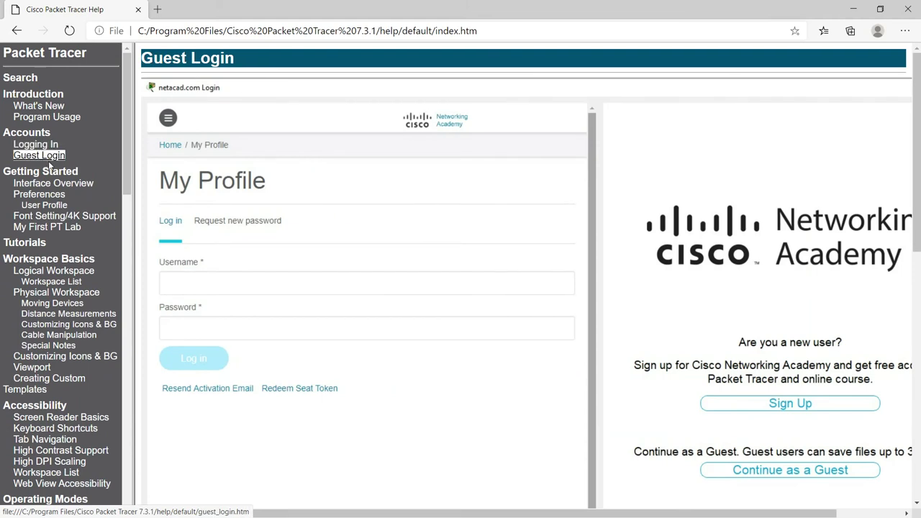
Step: Read through the Interface Overview help page, from the numbered interface picture down to the section on saving a PKZ
click(42, 194)
click(64, 185)
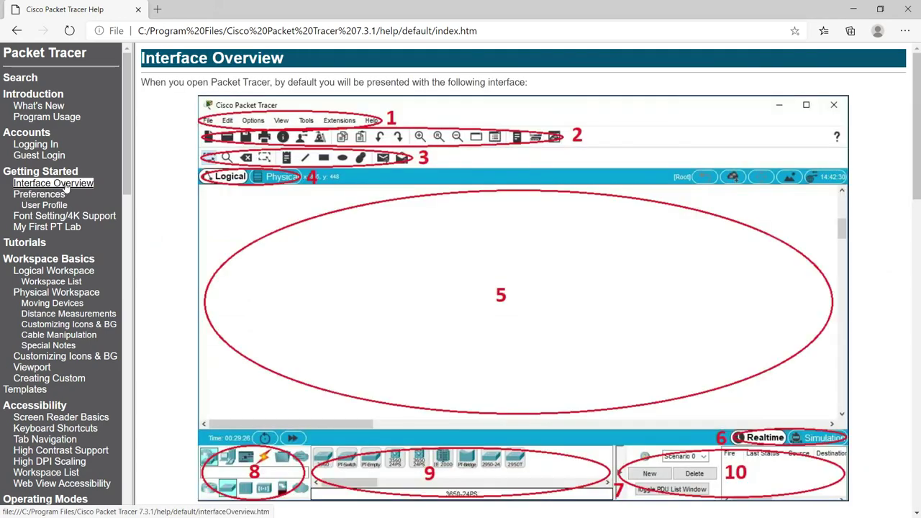
click(381, 250)
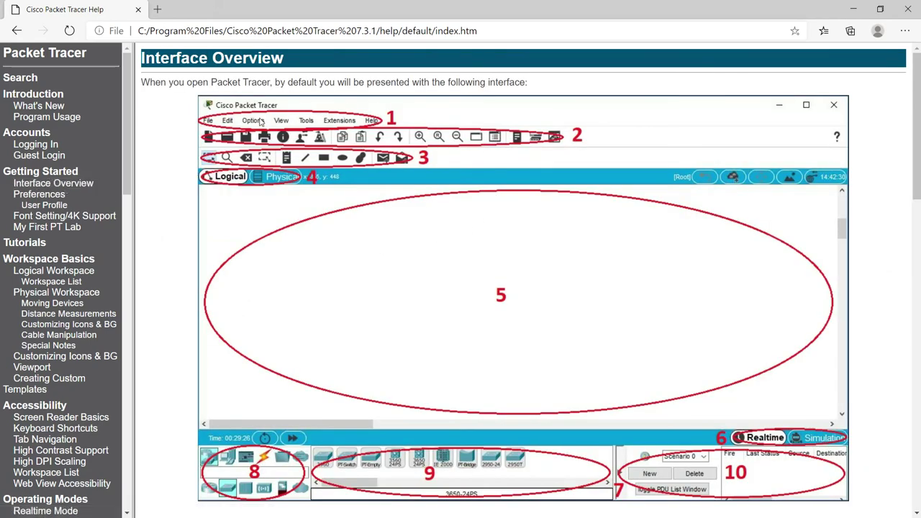
scroll(412, 267, down, 3)
scroll(414, 268, down, 3)
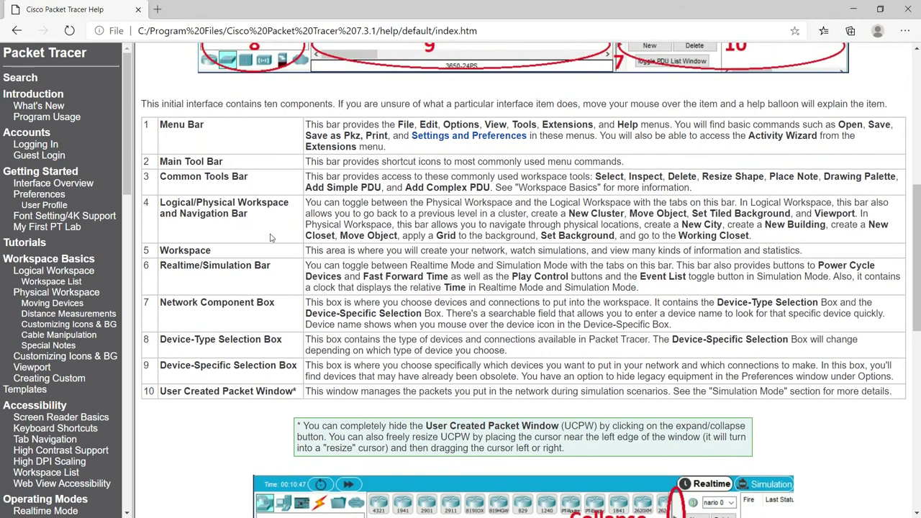
scroll(274, 285, down, 8)
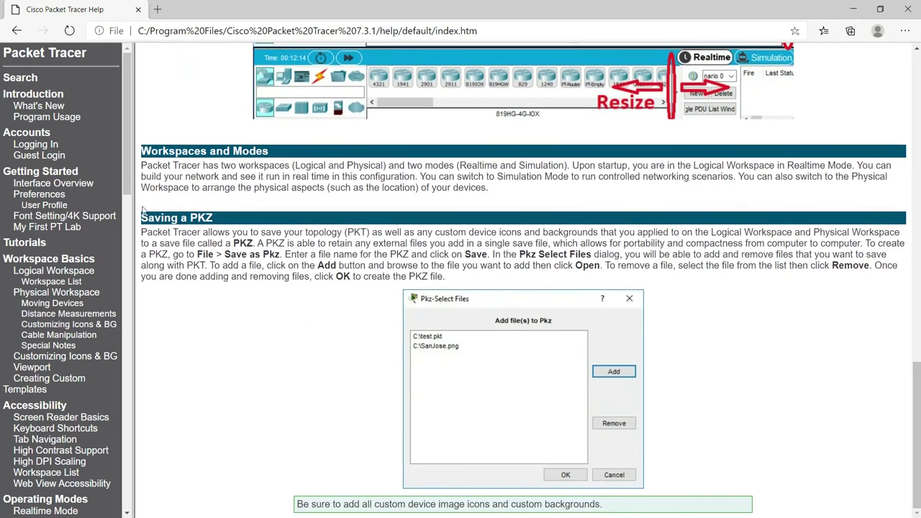
Step: Look through the Preferences help page, covering the Interface, Administrative and Hide settings
click(39, 194)
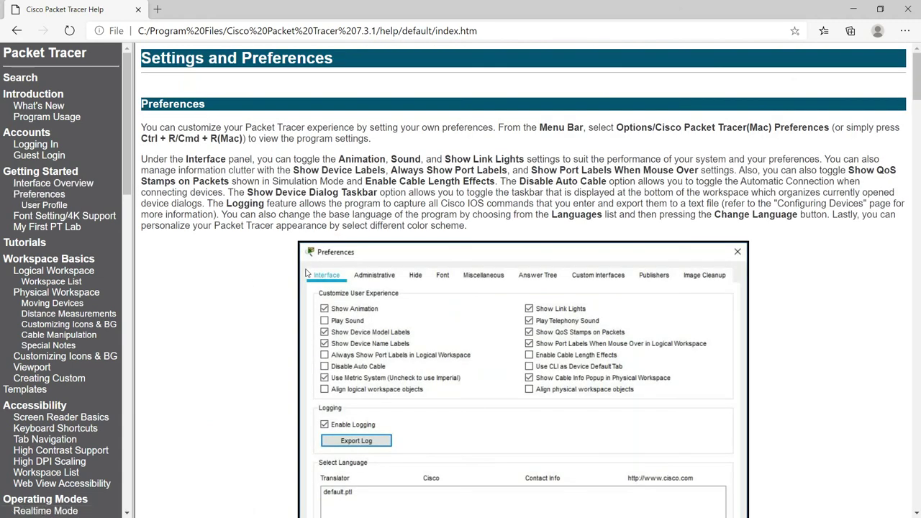
scroll(309, 287, down, 9)
scroll(339, 288, down, 3)
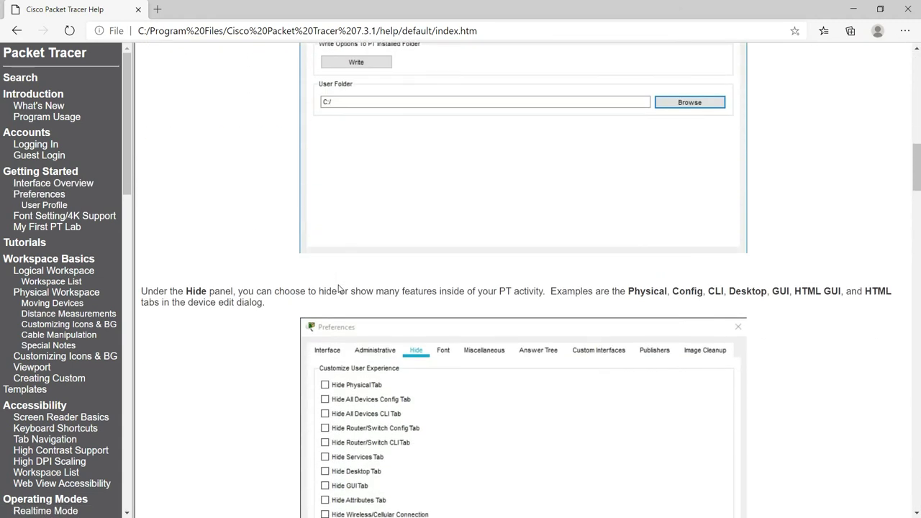
scroll(339, 287, up, 3)
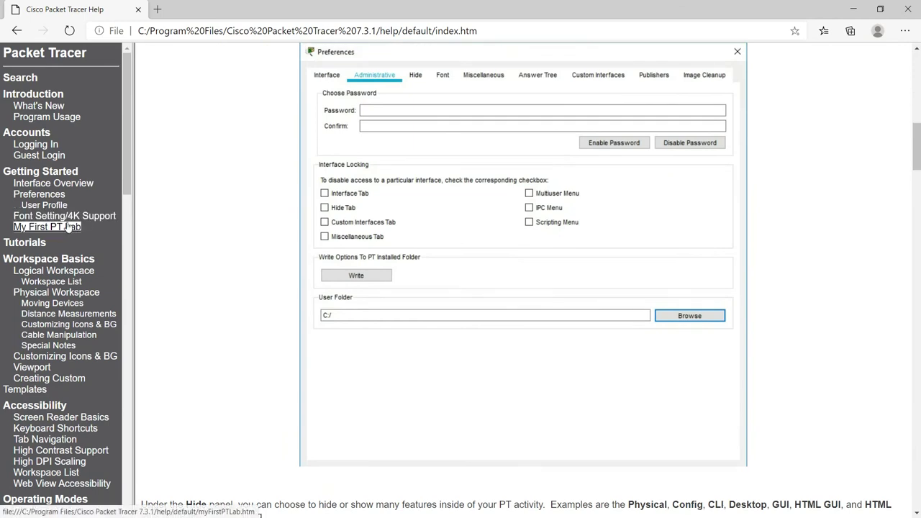
Step: Browse the help pages on Logical Workspace, Workspace List, Moving Devices and Customizing Icons & BG, and close the help window
click(54, 271)
click(59, 285)
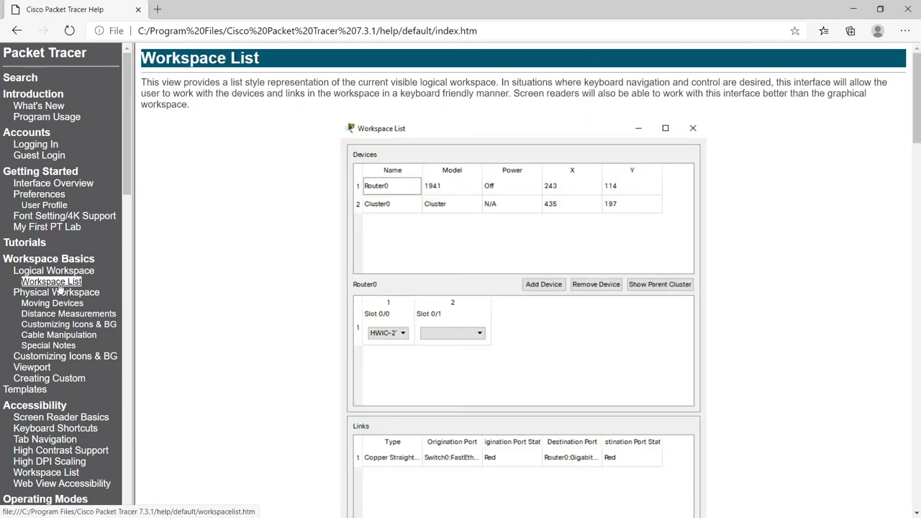
click(63, 303)
click(72, 326)
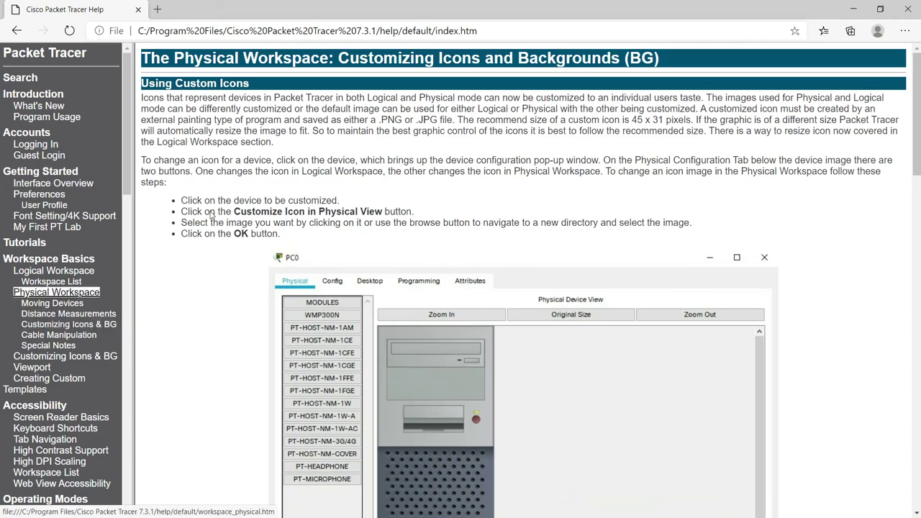
click(909, 9)
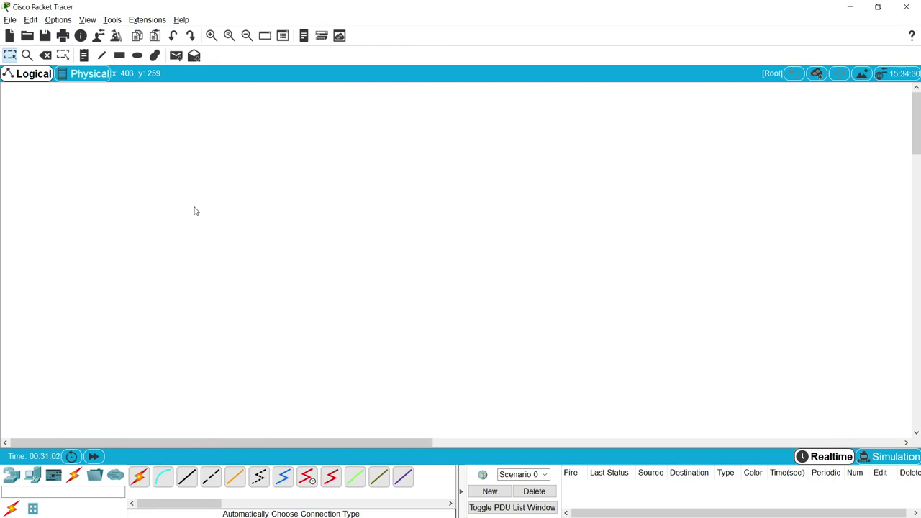
Step: Save the empty workspace to the Desktop as a Packet Tracer Activity File named My_PacketTracer
click(9, 20)
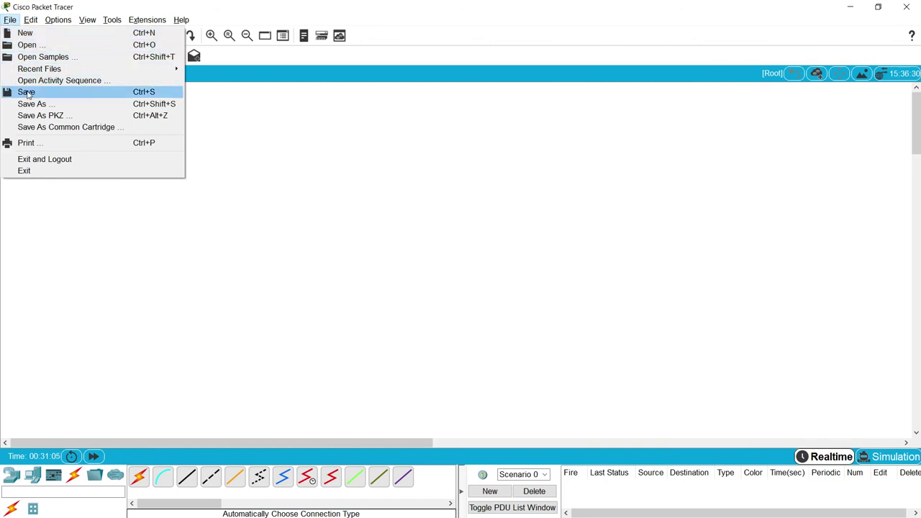
click(242, 161)
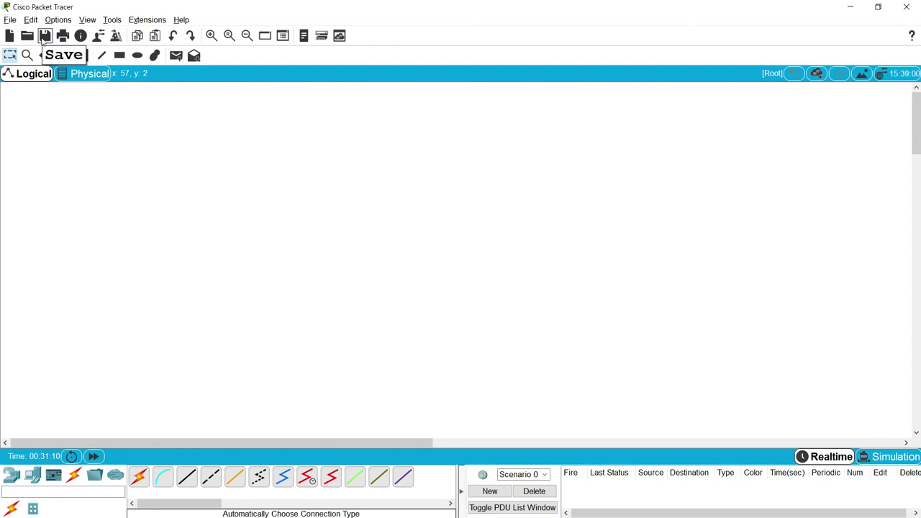
click(10, 19)
click(29, 92)
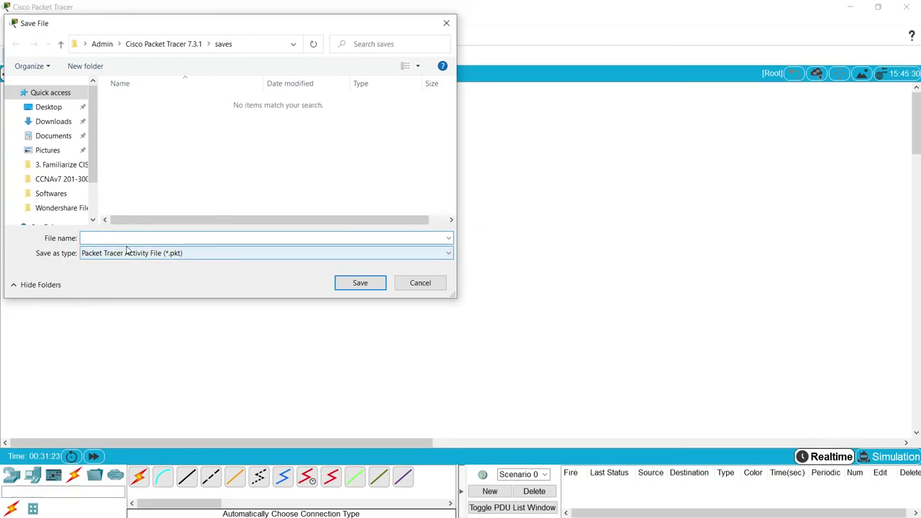
click(49, 108)
click(103, 238)
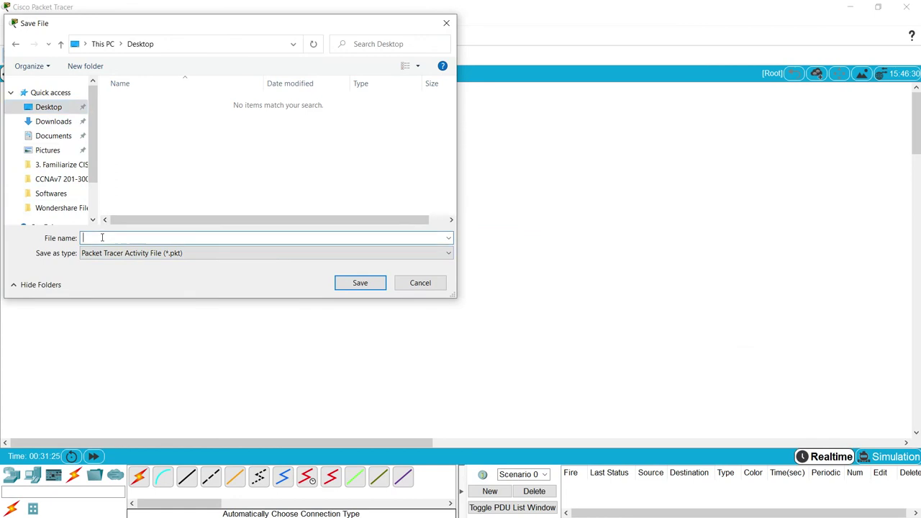
text(My_PacketTracer)
click(359, 288)
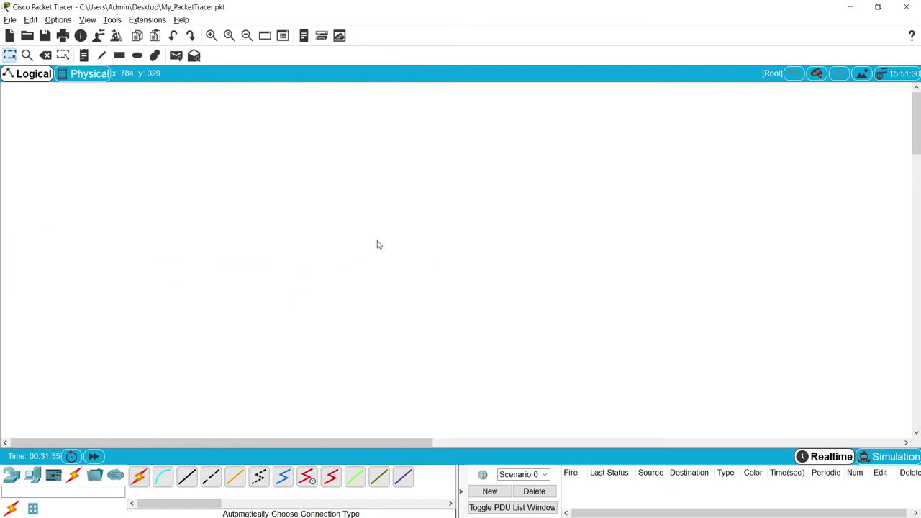